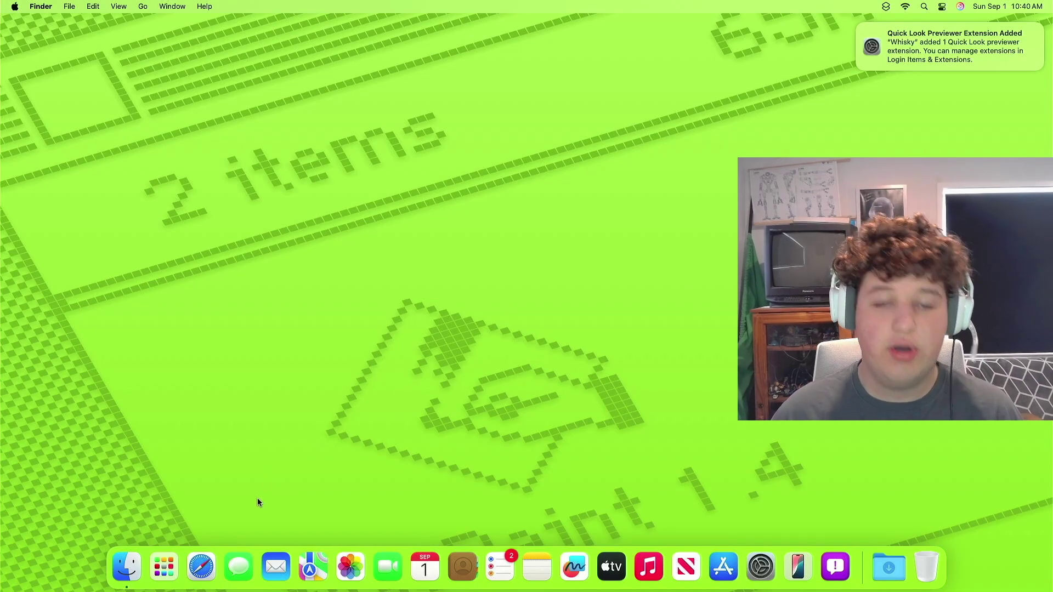
# Search 'whisky app' in Safari and download the latest Whisky release from getwhisky.app
pyautogui.click(201, 568)
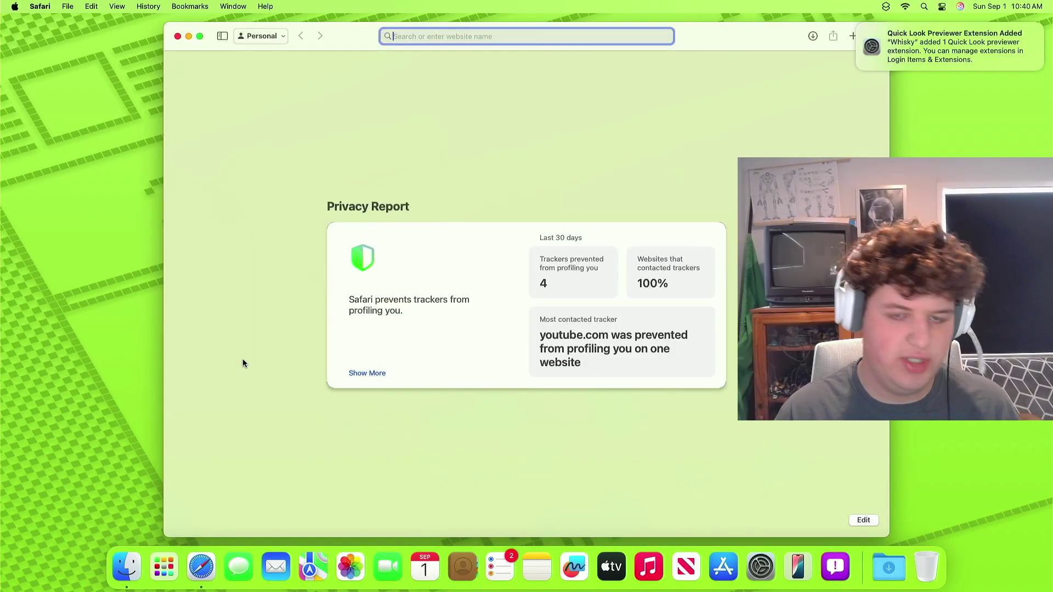
pyautogui.write('whisky app')
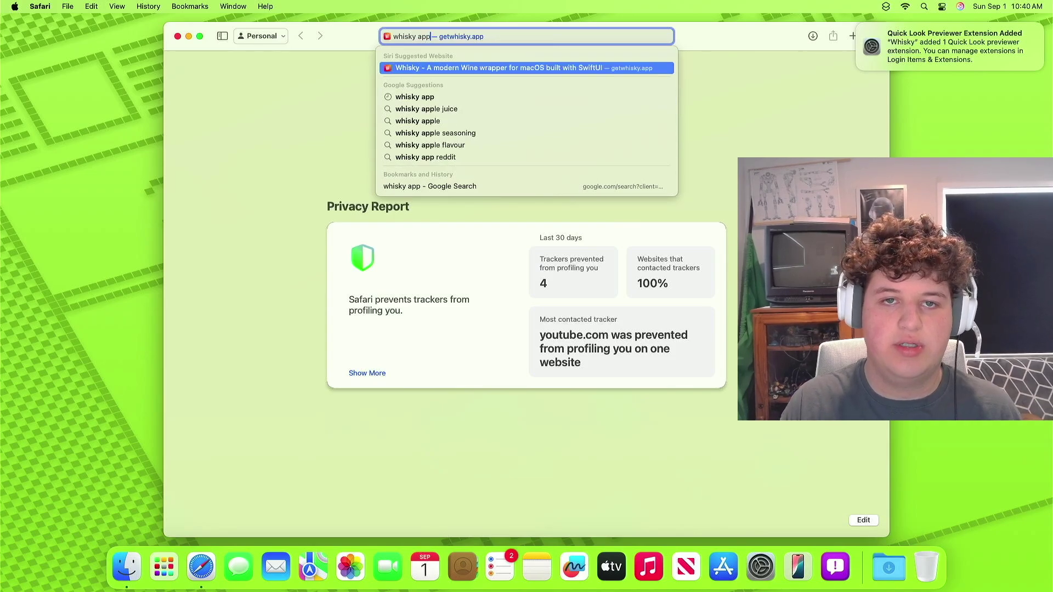
pyautogui.press('Return')
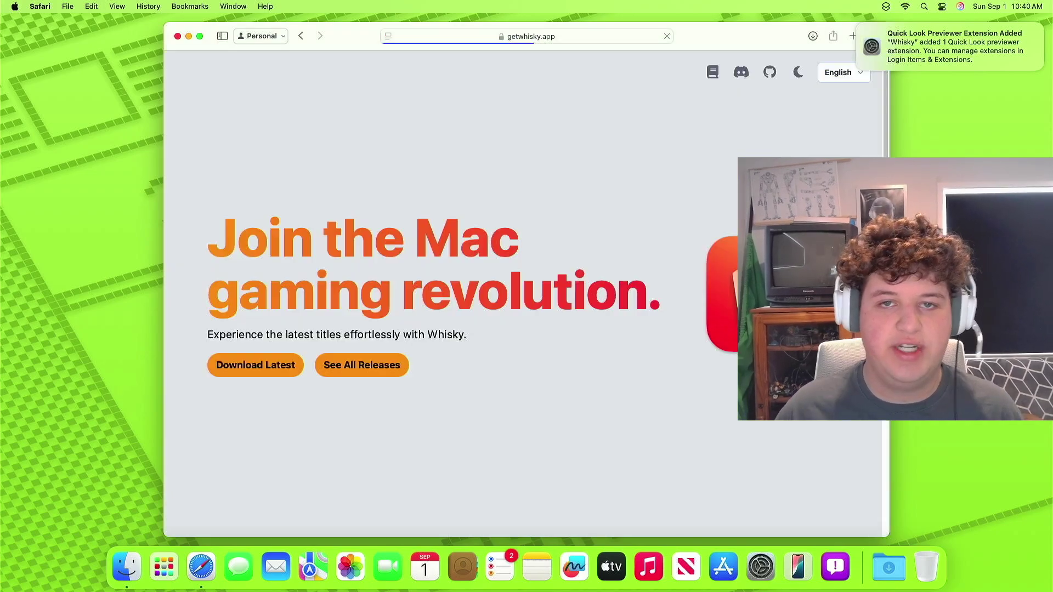
pyautogui.click(224, 366)
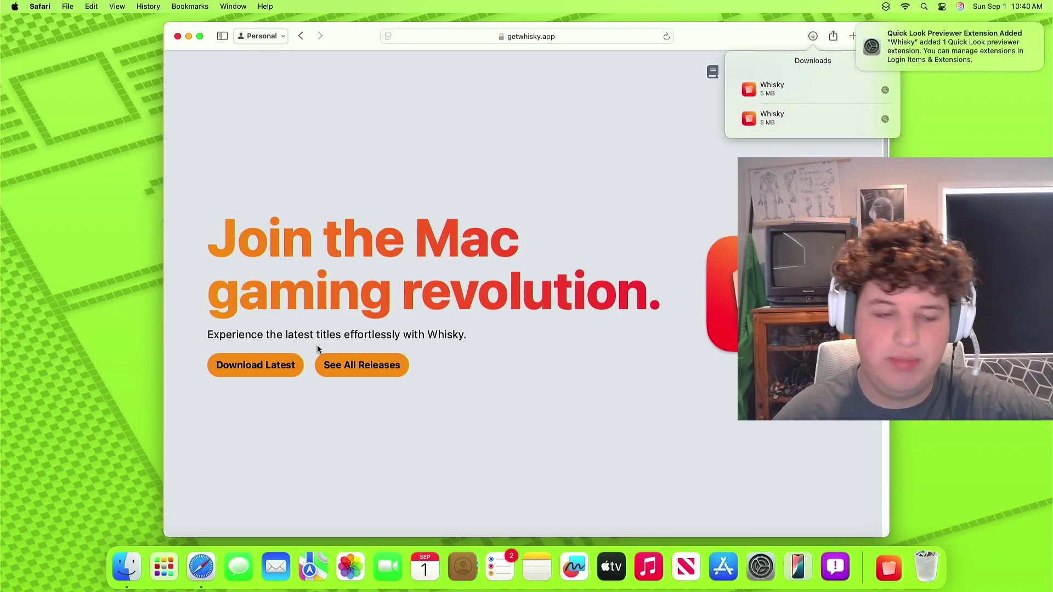
# Move the downloaded Whisky app from Downloads into the Applications folder
pyautogui.click(126, 567)
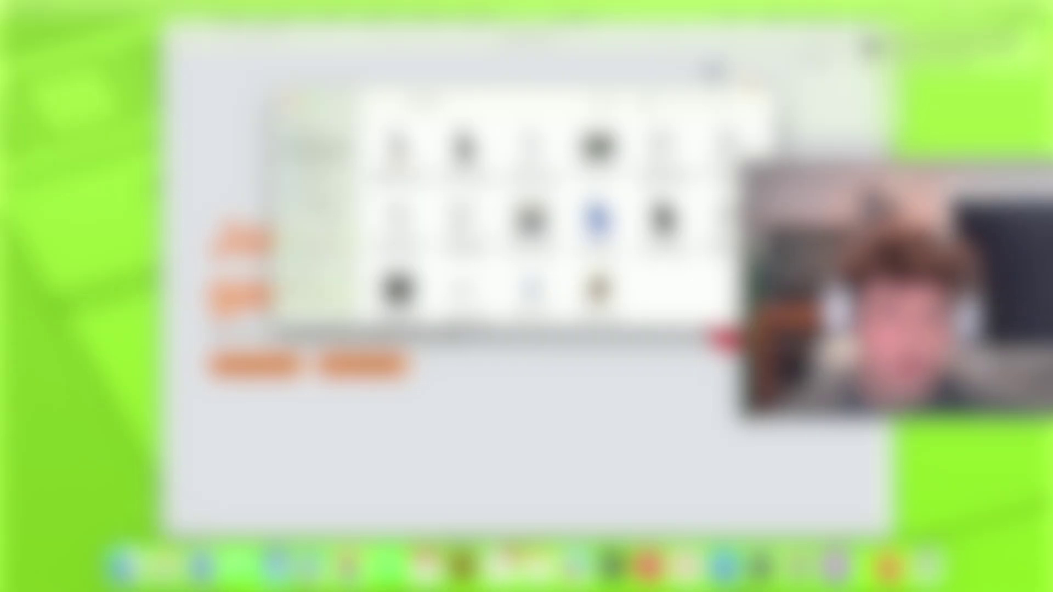
pyautogui.click(330, 214)
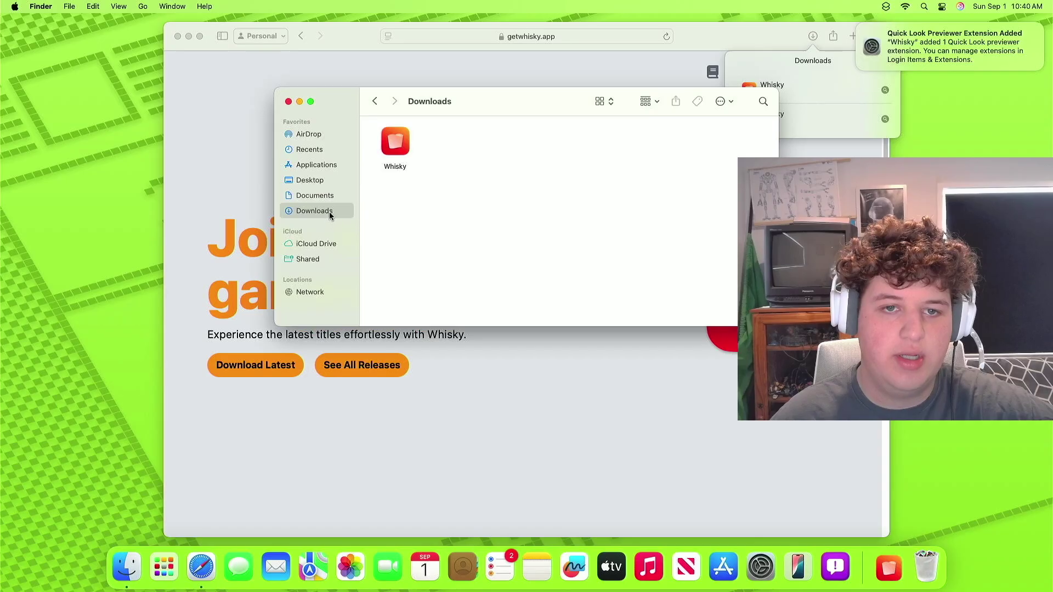
pyautogui.moveTo(406, 144); pyautogui.dragTo(337, 170)
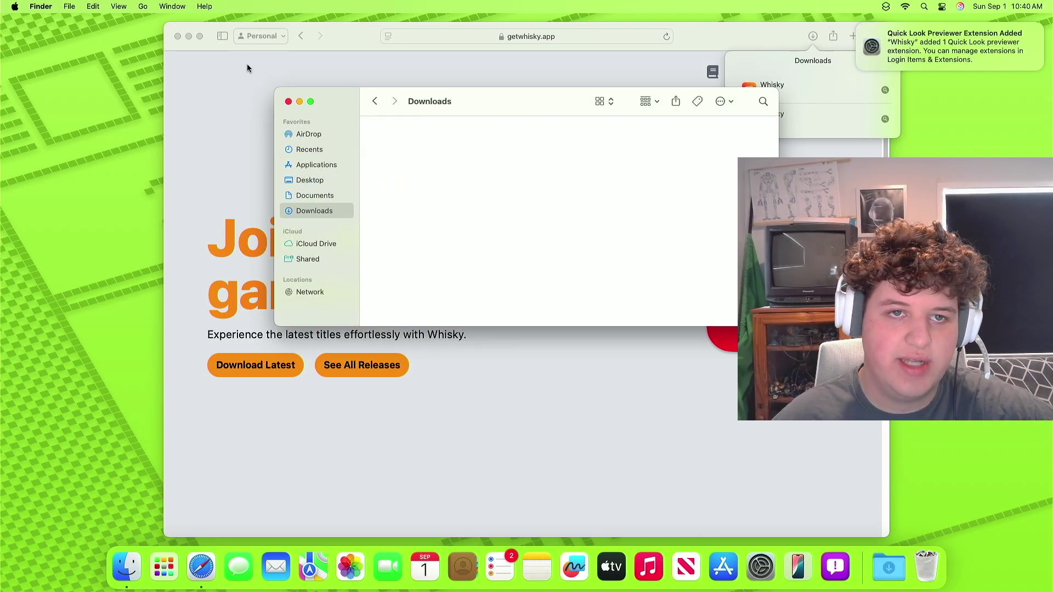
# Close the Whisky website window and launch Whisky from Applications
pyautogui.click(177, 37)
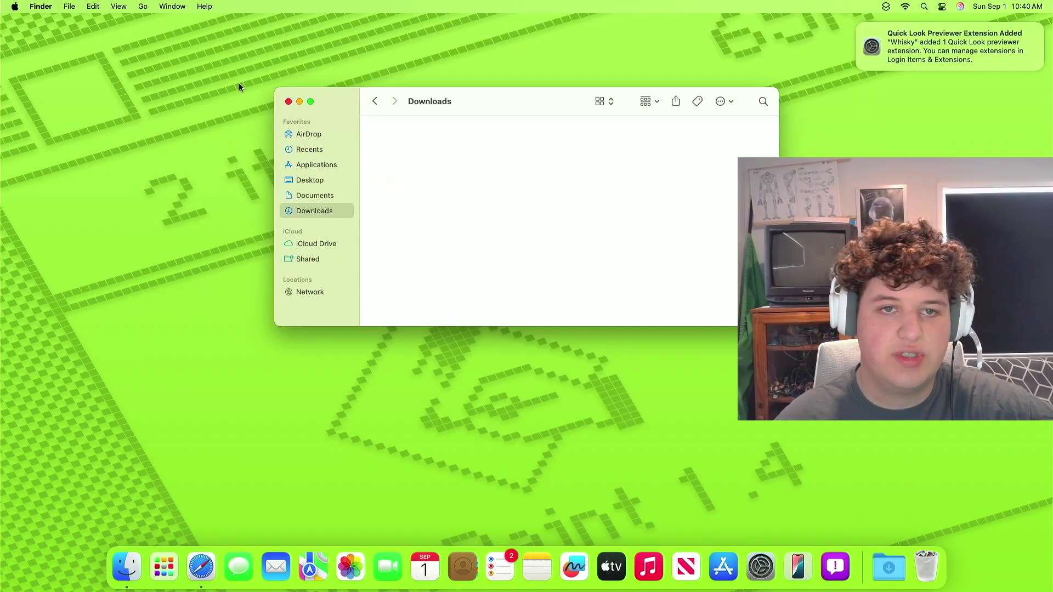
pyautogui.click(313, 164)
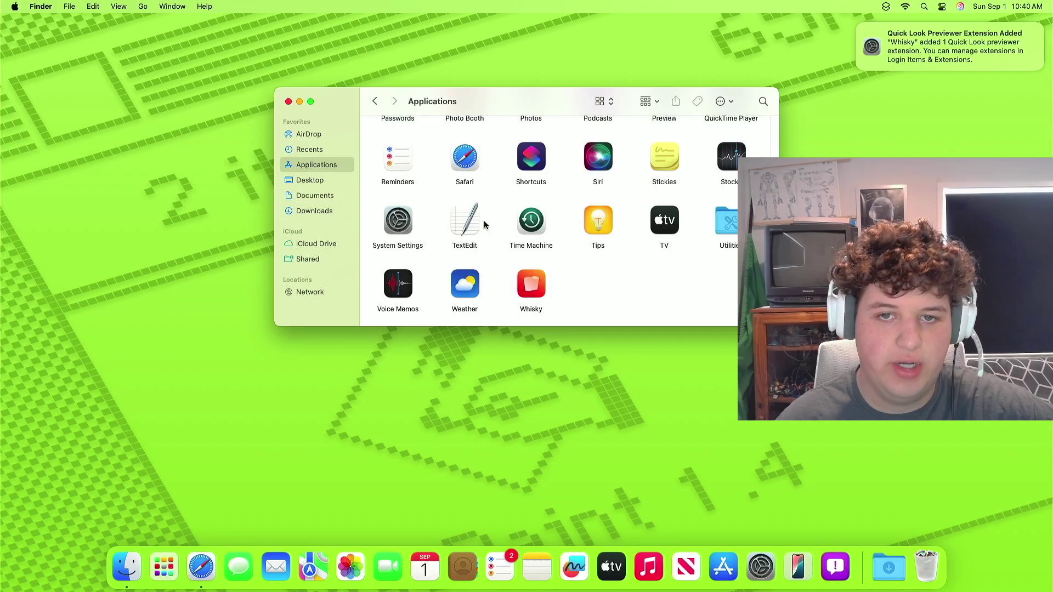
pyautogui.doubleClick(530, 288)
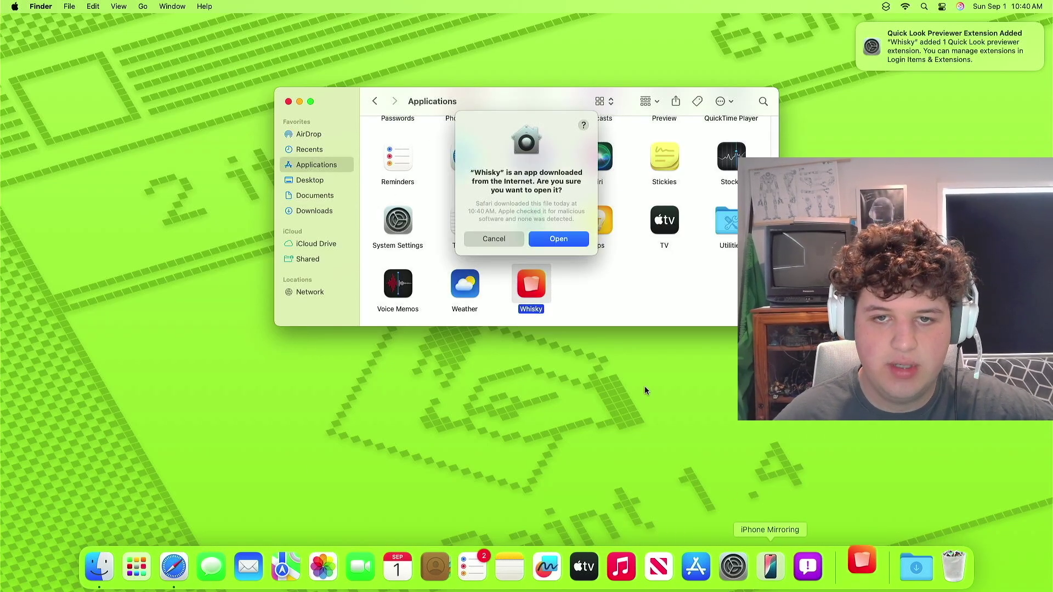
# Confirm opening Whisky, place its Dock icon after Safari, and install WhiskyWine
pyautogui.click(569, 241)
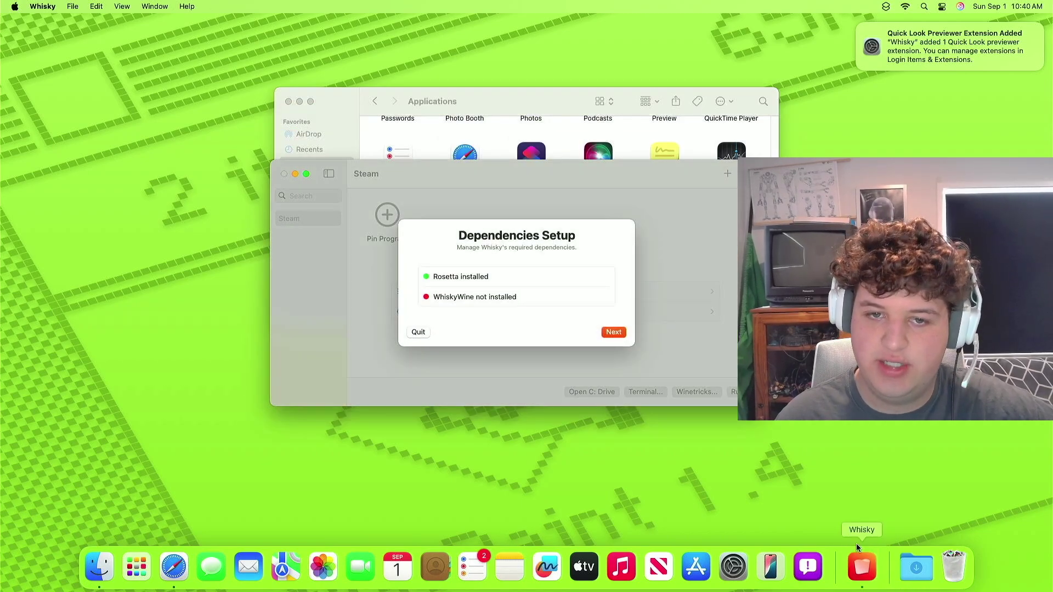
pyautogui.moveTo(872, 568); pyautogui.dragTo(221, 576)
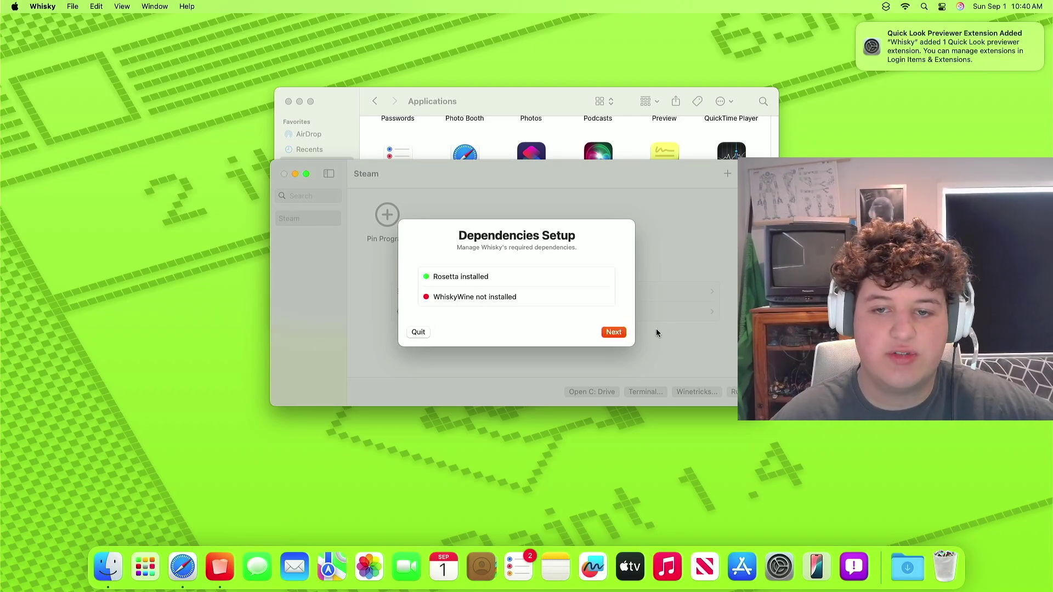
pyautogui.click(613, 332)
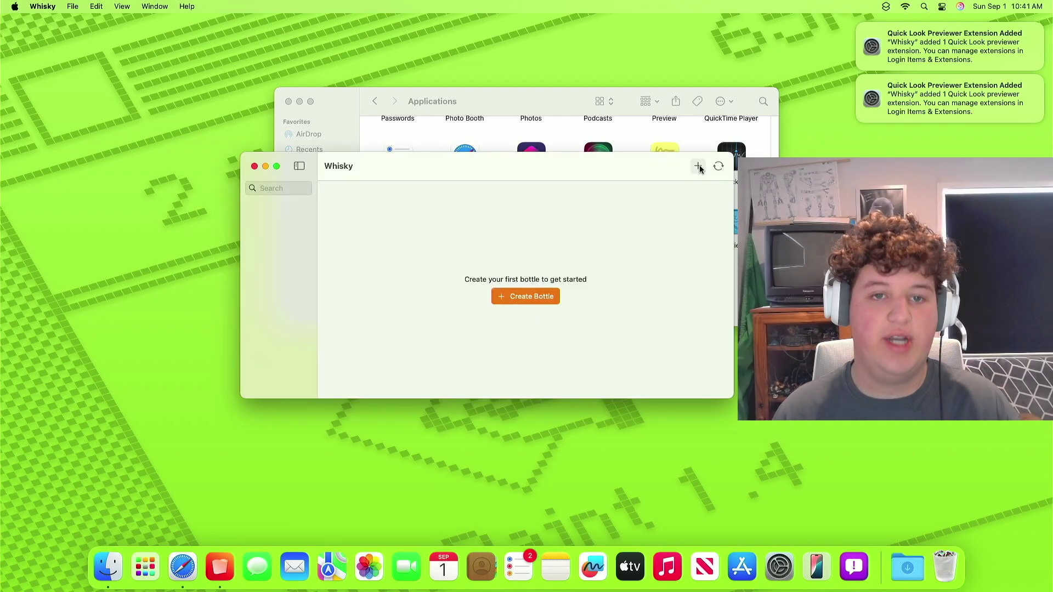
# Create a bottle named 'Steam' with the default Windows 10 version
pyautogui.click(699, 166)
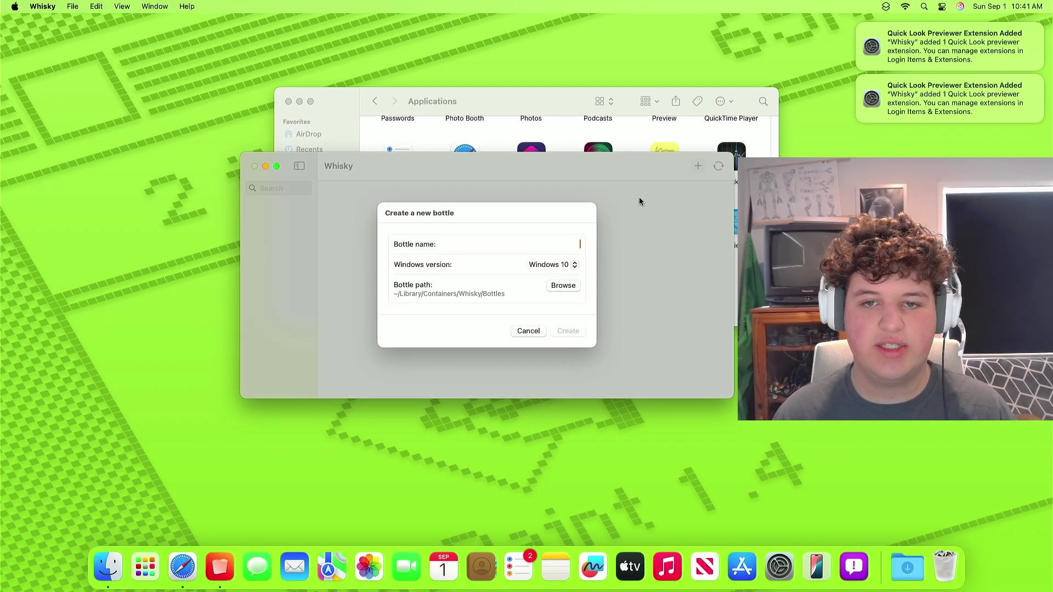
pyautogui.click(527, 330)
pyautogui.click(543, 298)
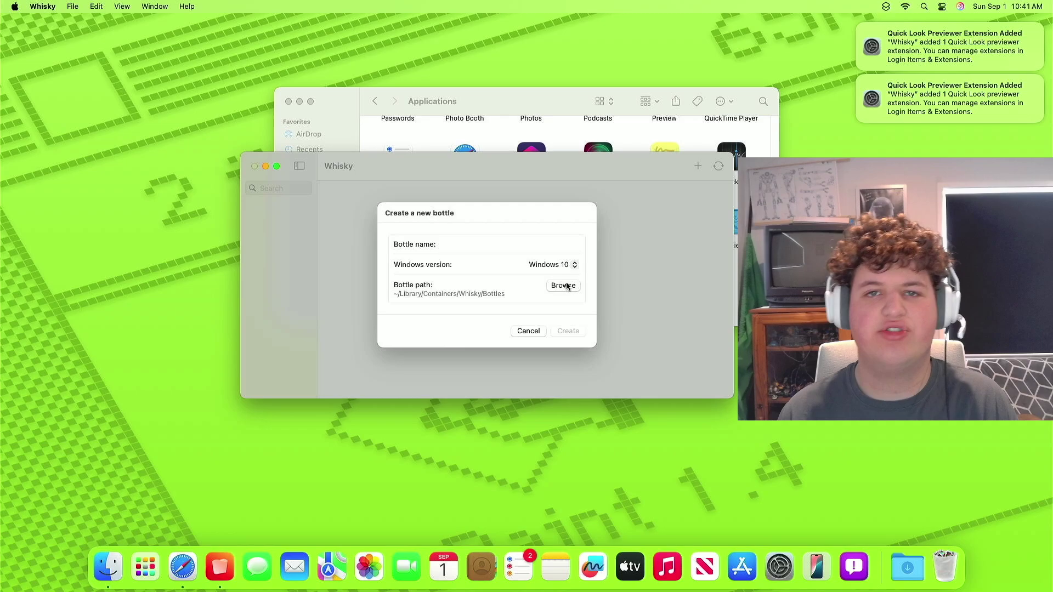
pyautogui.write('Steam')
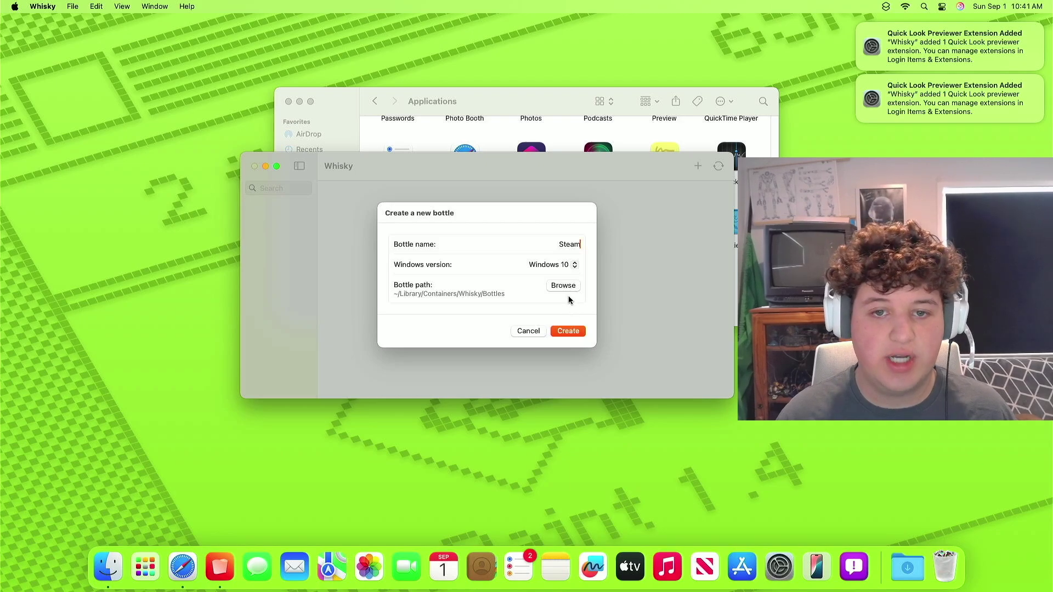
pyautogui.click(573, 332)
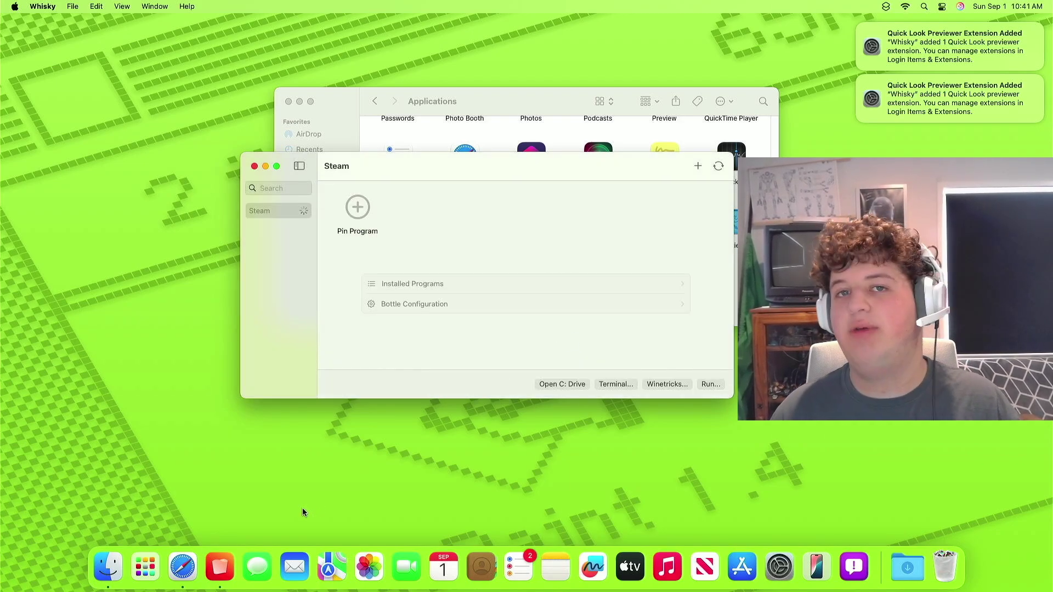
# Search 'steam download' and download the Windows Steam installer from the official Steam site
pyautogui.click(197, 549)
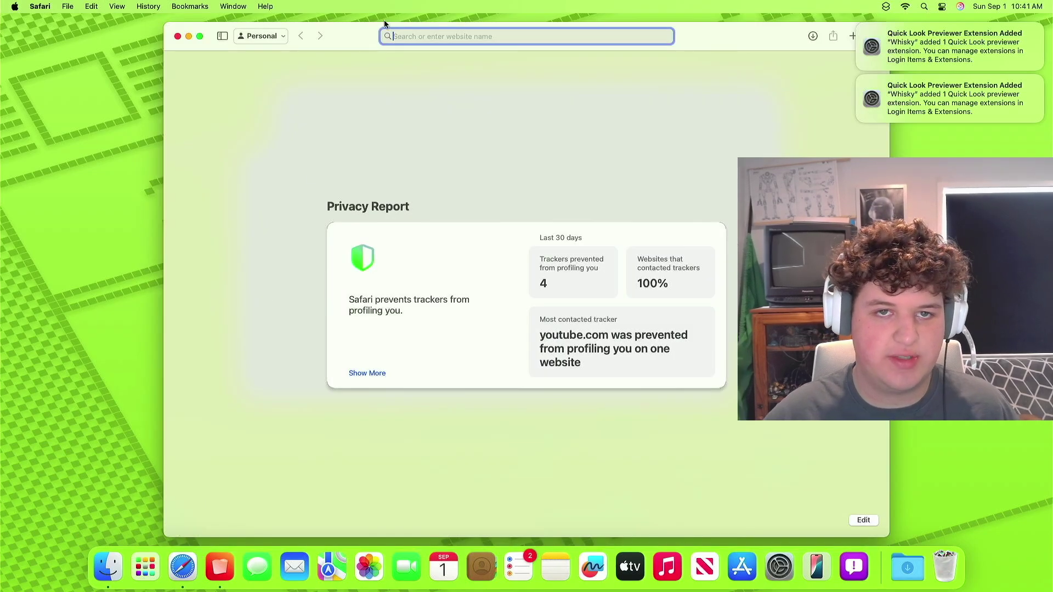
pyautogui.write('steam do')
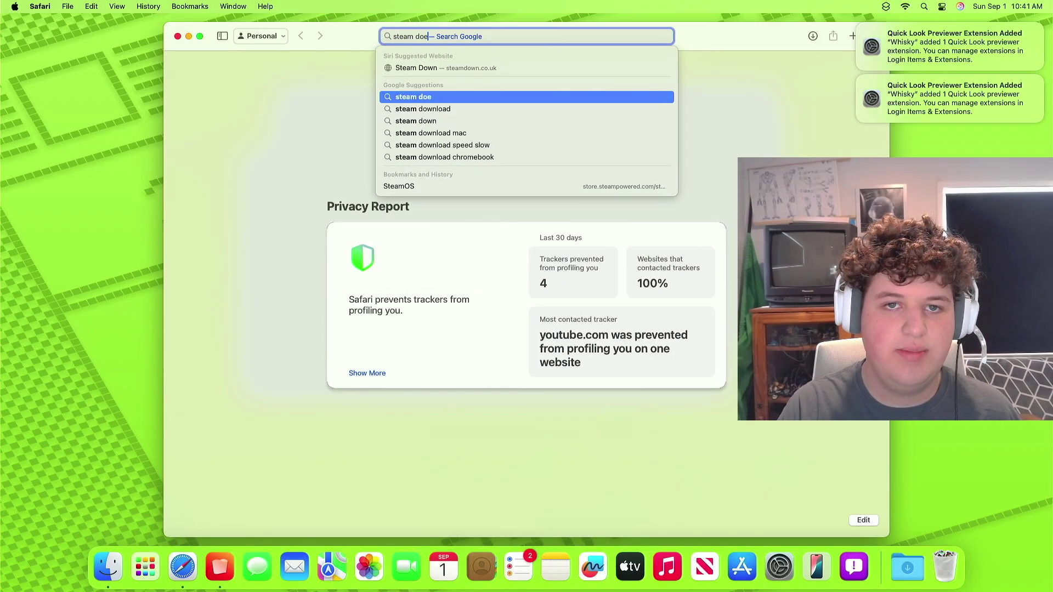
pyautogui.write('wnload')
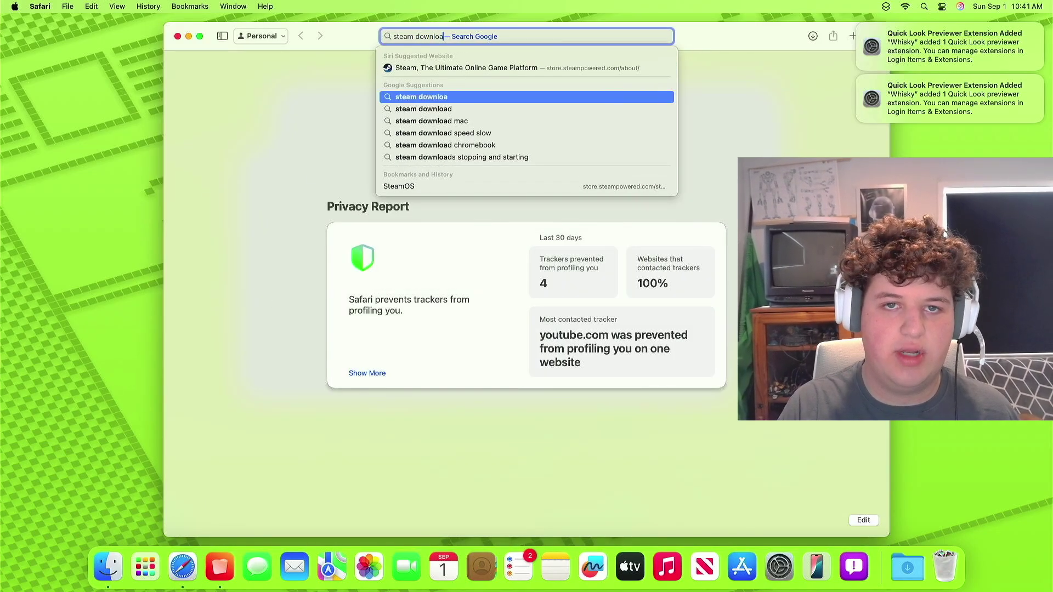
pyautogui.press('Return')
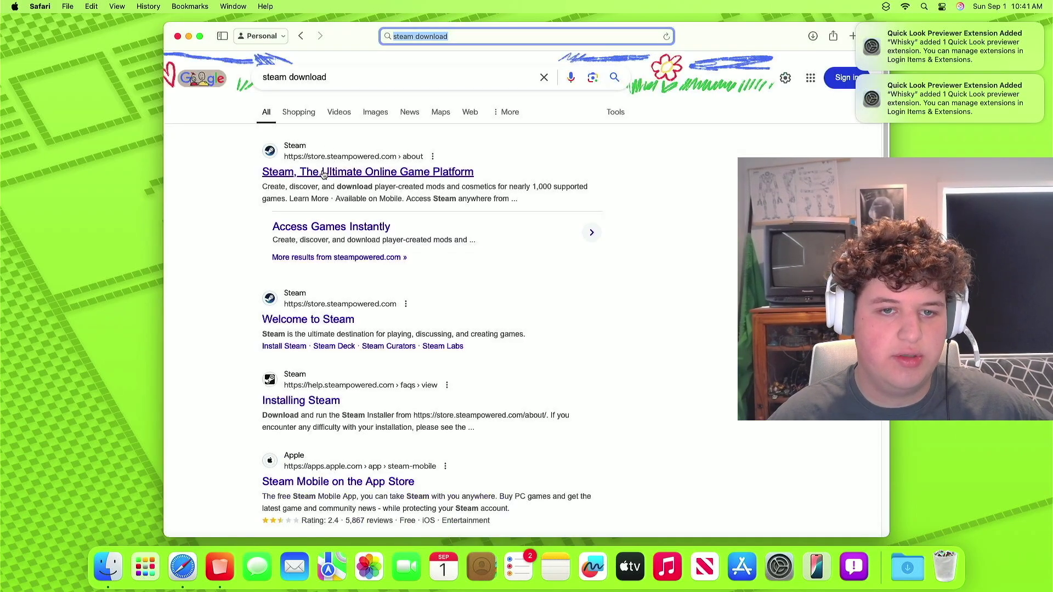
pyautogui.click(336, 173)
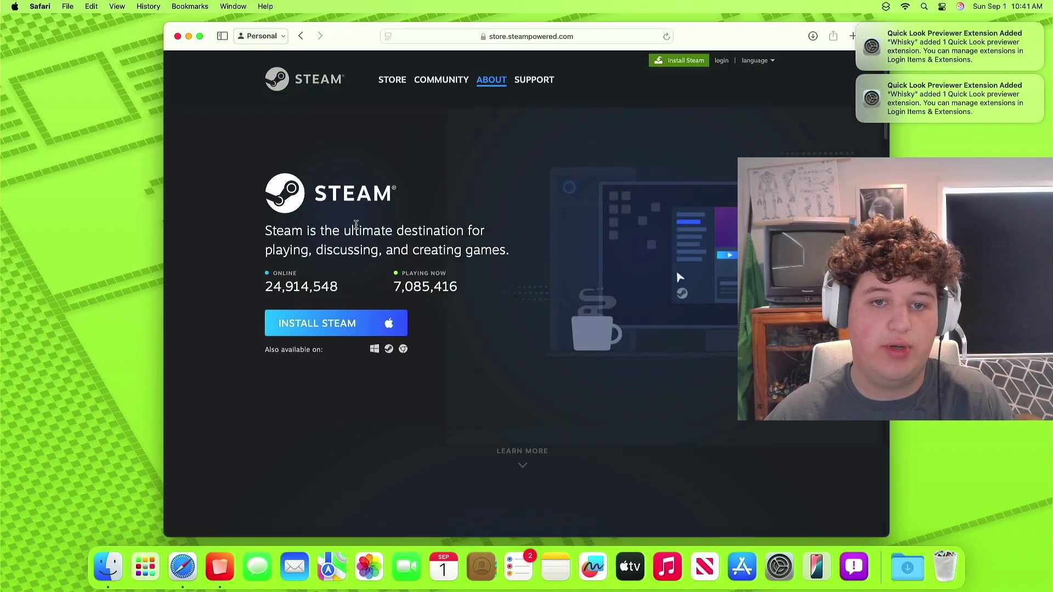
pyautogui.click(368, 329)
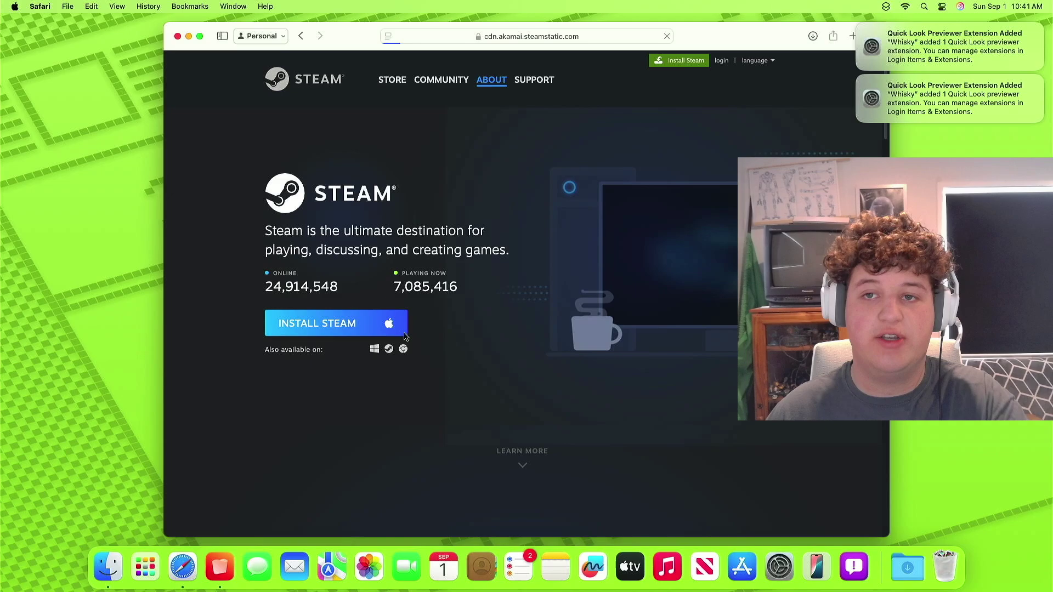
# Check the downloads list for SteamSetup.exe and dismiss the two extension notifications
pyautogui.click(814, 36)
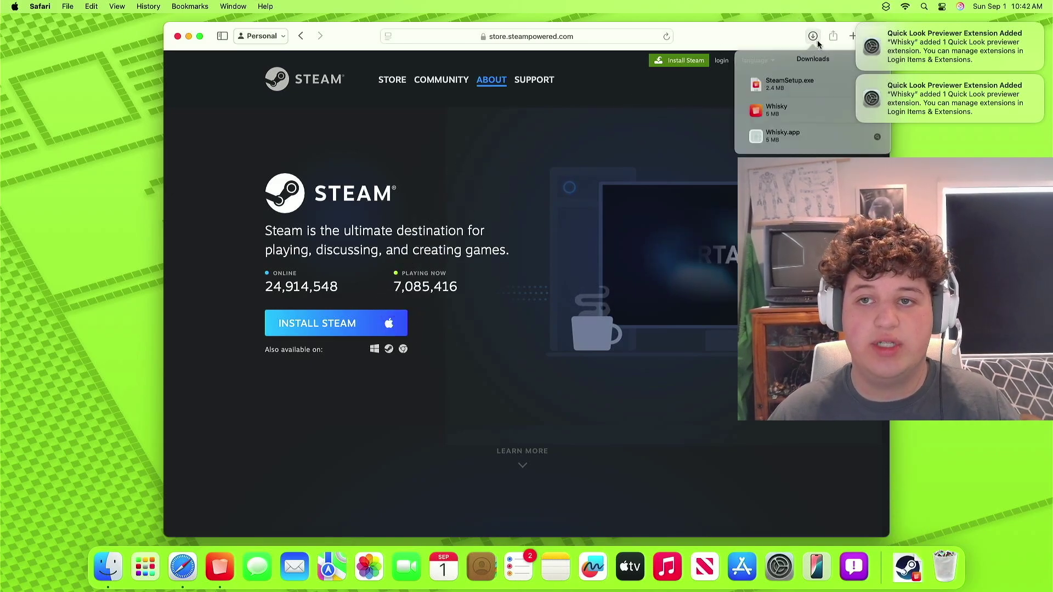
pyautogui.click(859, 26)
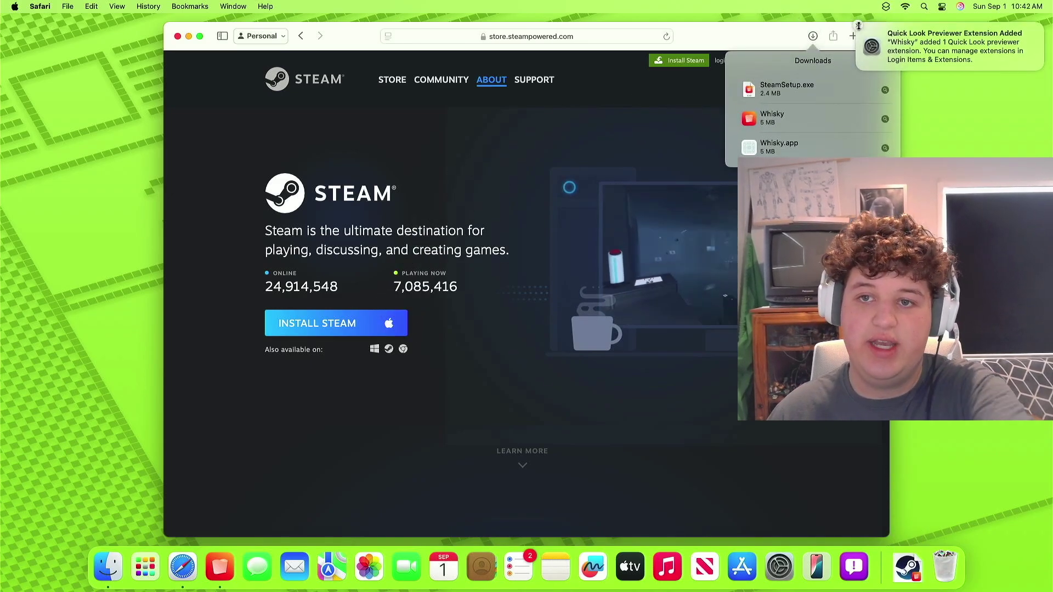
pyautogui.click(859, 26)
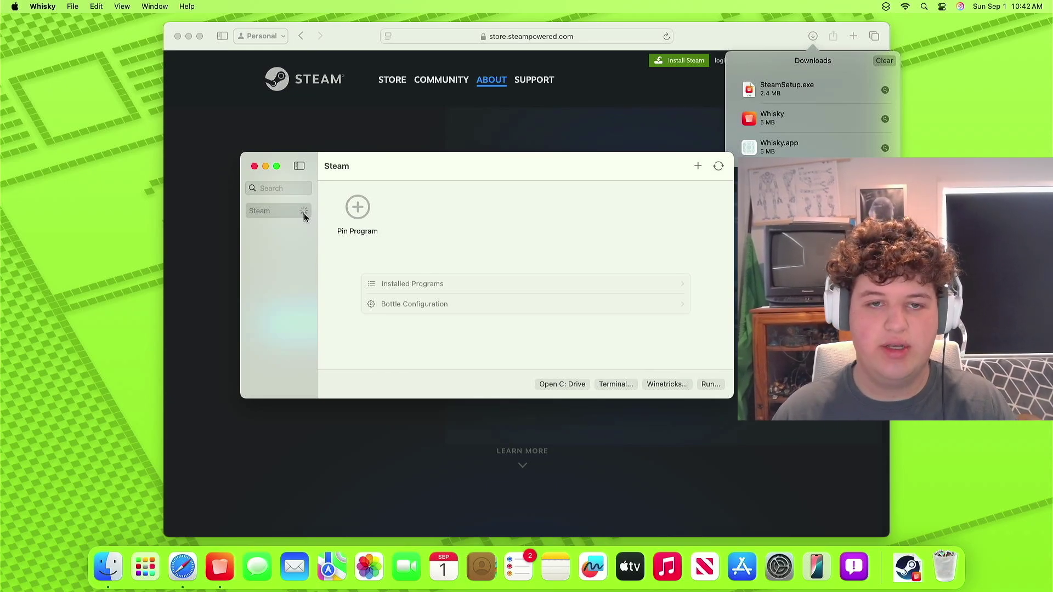
# Copy SteamSetup.exe from the Downloads folder in Finder
pyautogui.click(108, 566)
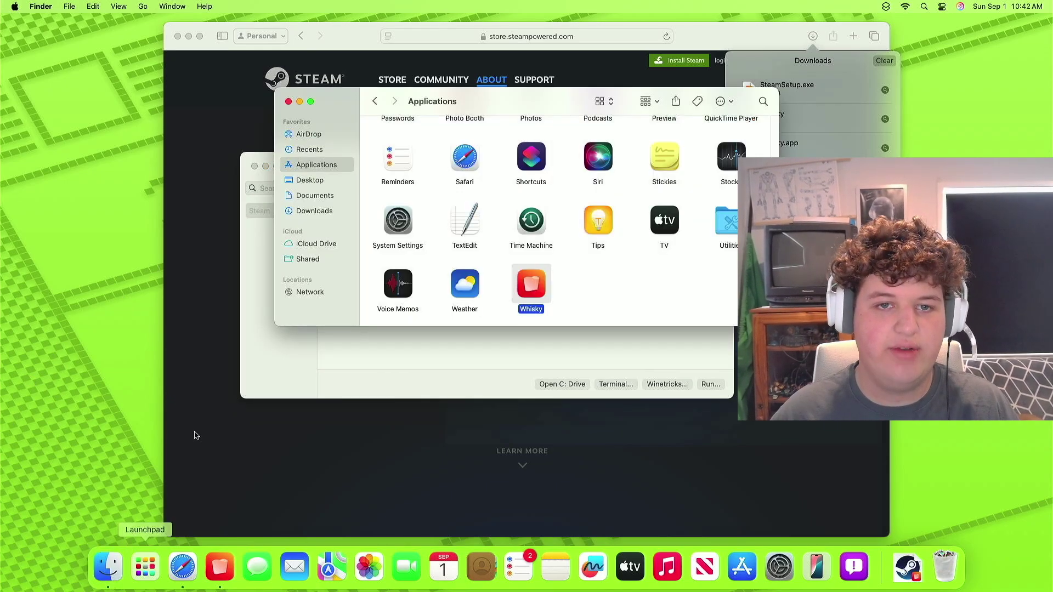
pyautogui.click(315, 211)
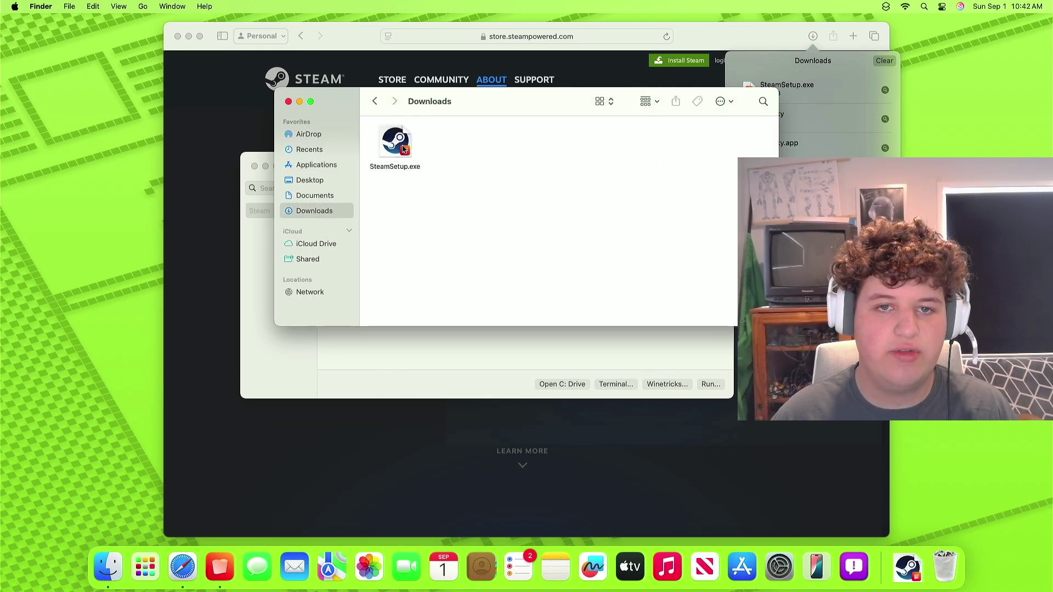
pyautogui.rightClick(403, 150)
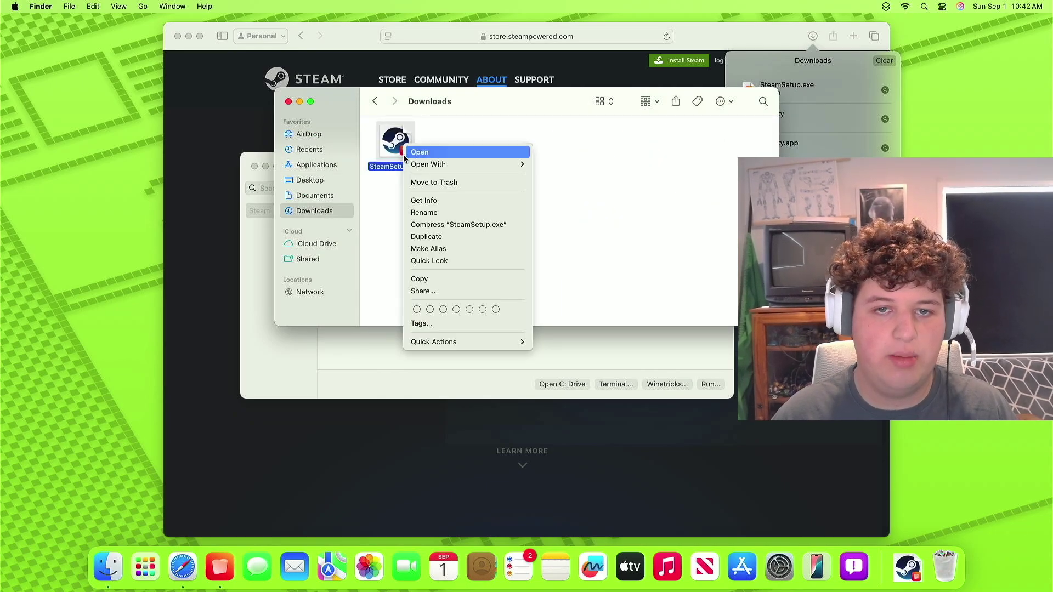
pyautogui.click(420, 279)
# Open the Steam bottle's C: drive and drag SteamSetup.exe into drive_c
pyautogui.click(372, 366)
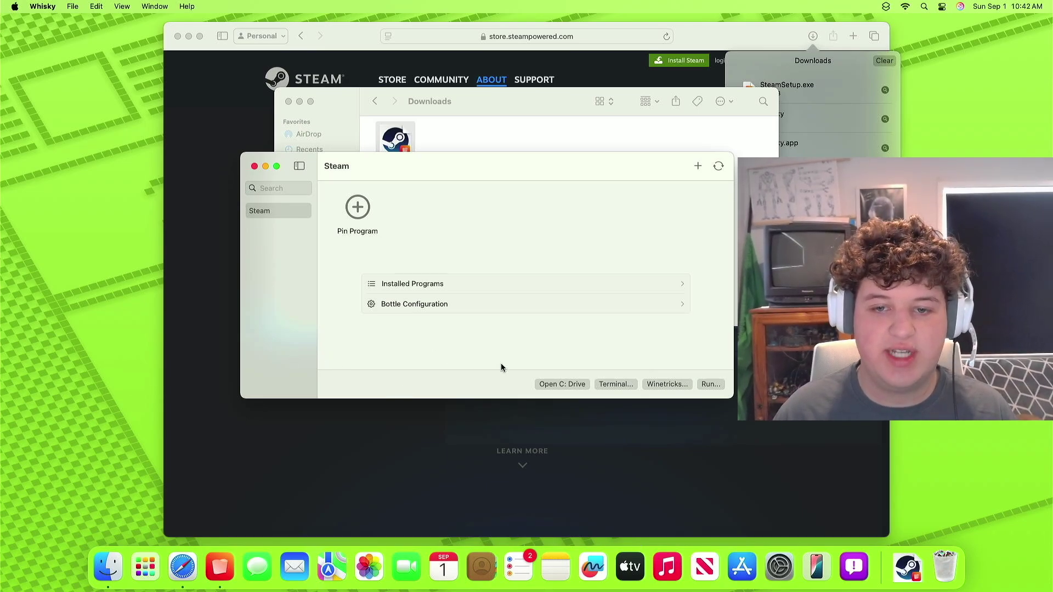
pyautogui.click(547, 385)
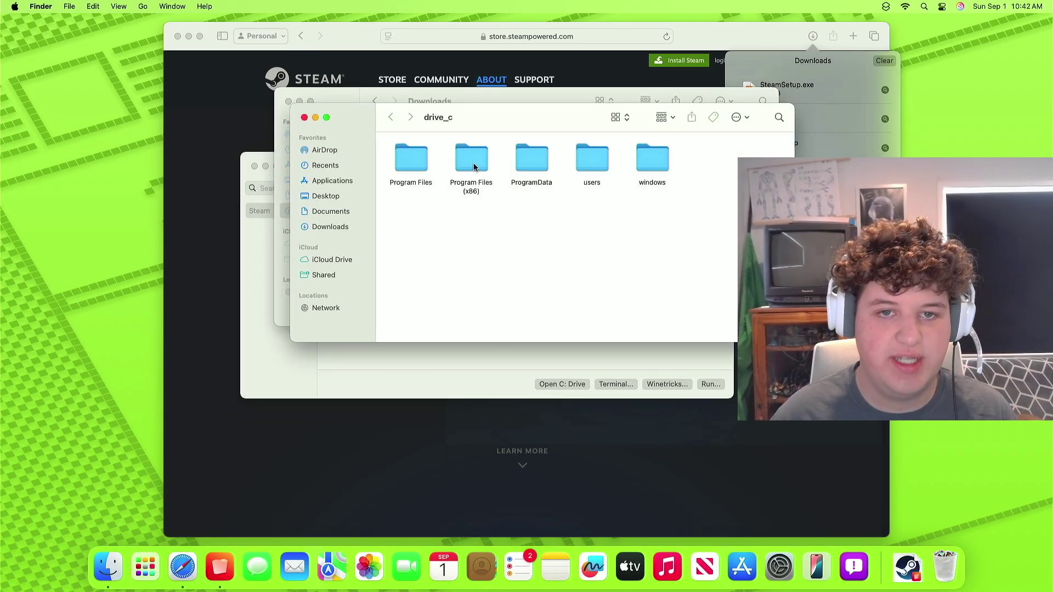
pyautogui.click(562, 102)
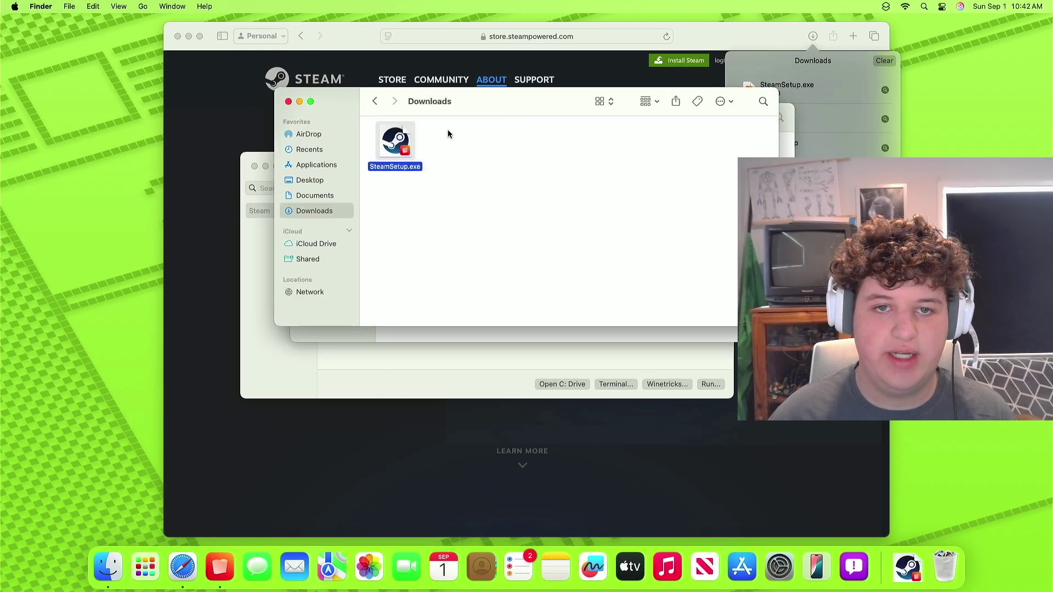
pyautogui.moveTo(532, 105); pyautogui.dragTo(322, 63)
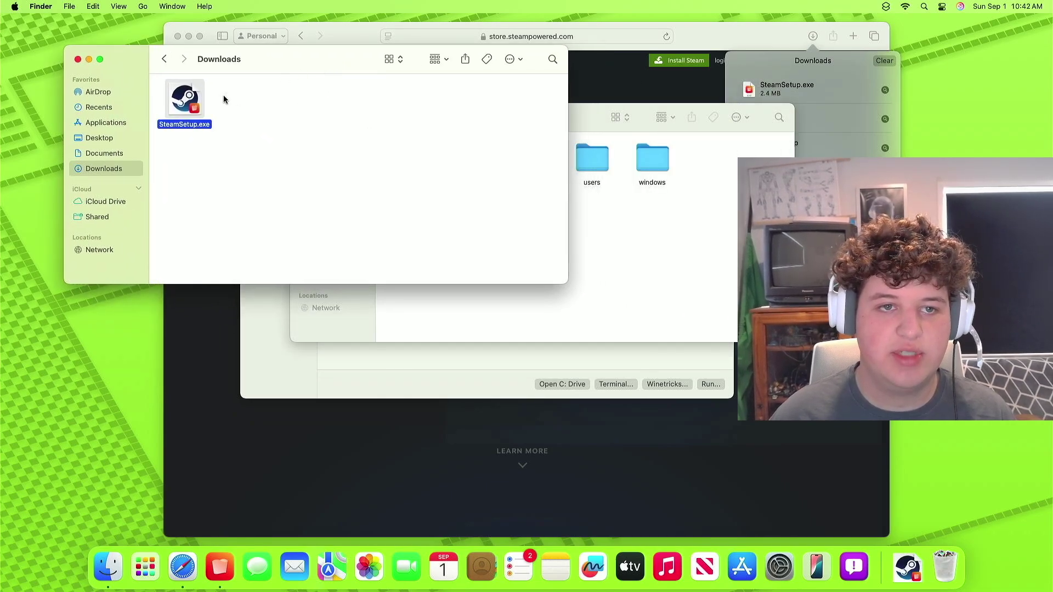
pyautogui.moveTo(196, 100); pyautogui.dragTo(656, 261)
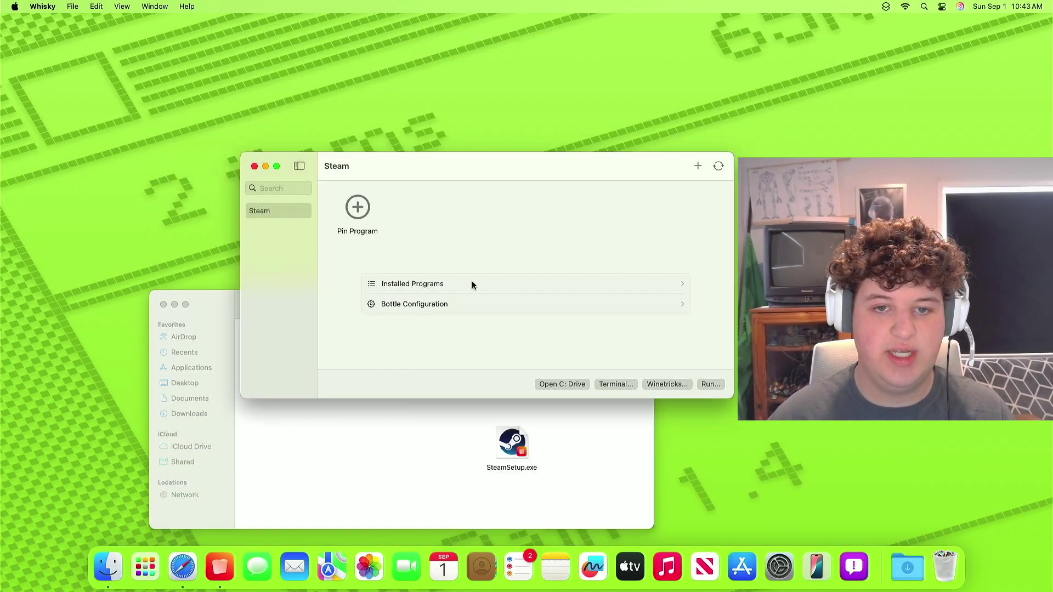
# Enable DXVK in the Steam bottle's configuration and set the DXVK HUD to FPS
pyautogui.click(458, 305)
pyautogui.scroll(-2, 473, 257)
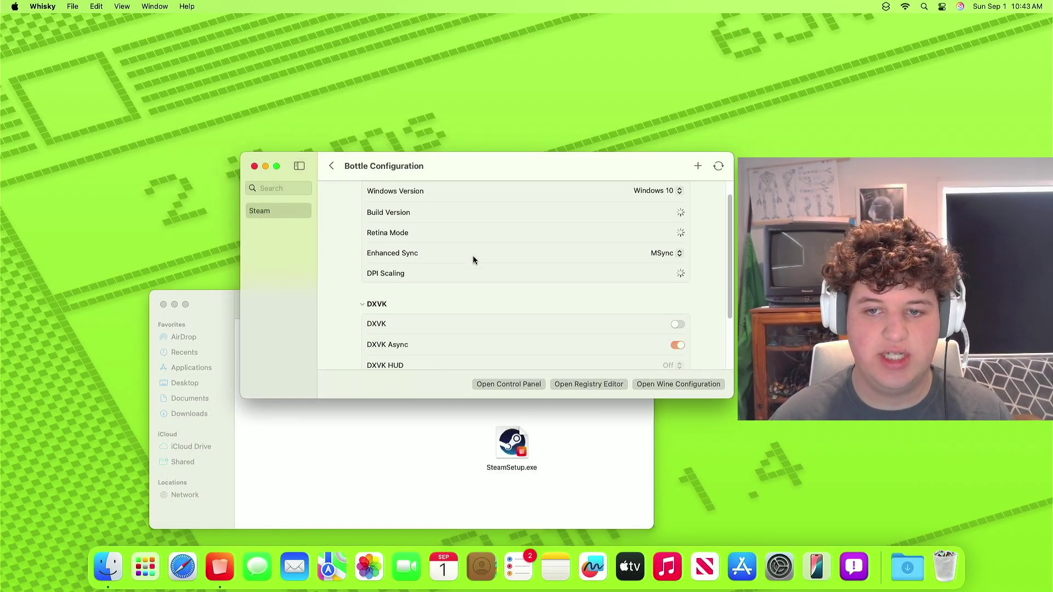
pyautogui.scroll(-2, 620, 285)
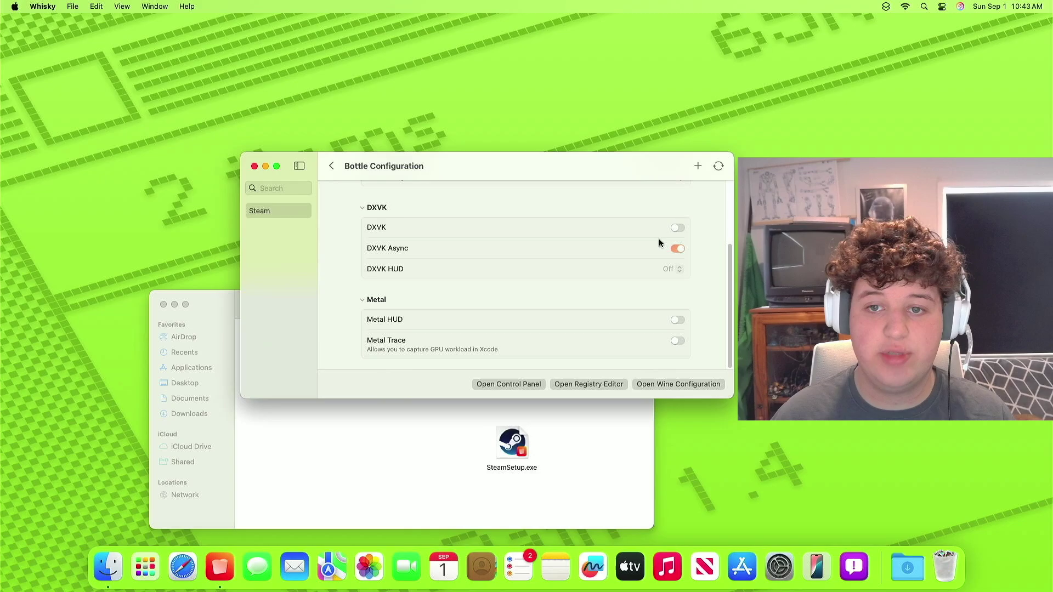
pyautogui.click(678, 232)
pyautogui.scroll(3, 521, 254)
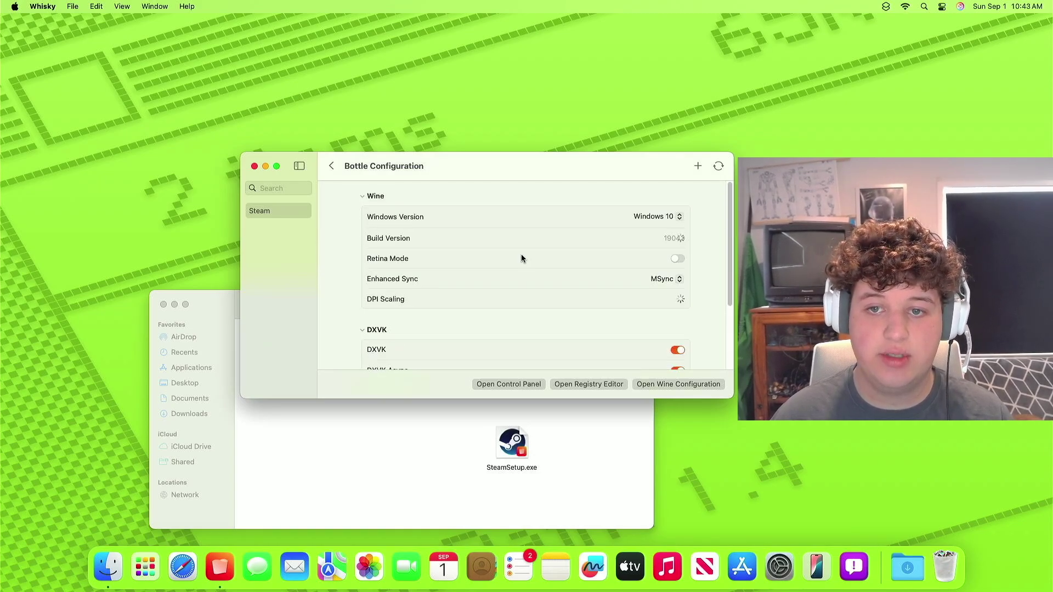
pyautogui.scroll(-2, 521, 258)
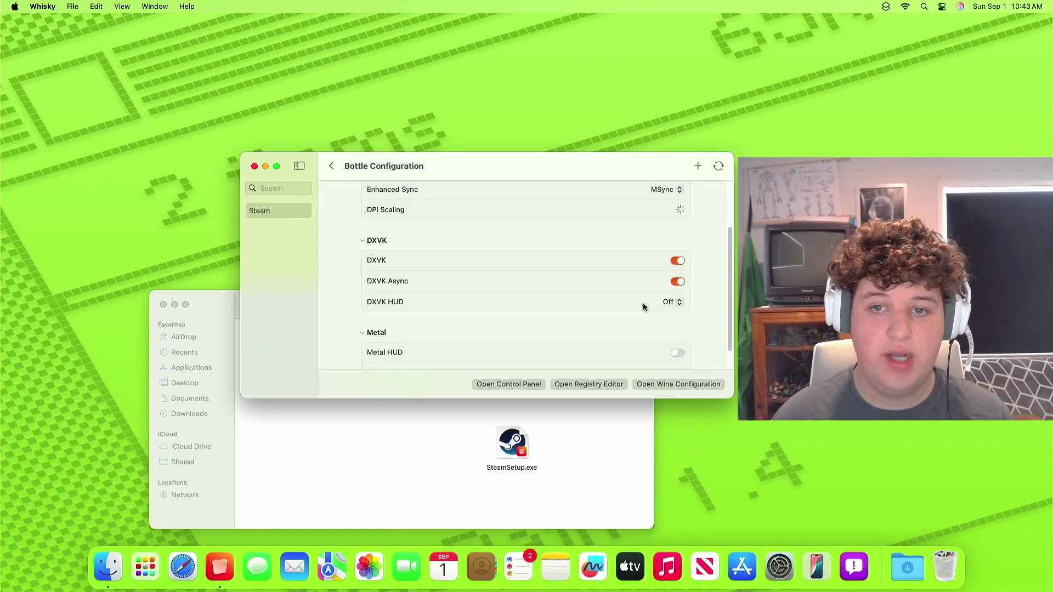
pyautogui.click(670, 299)
pyautogui.click(672, 286)
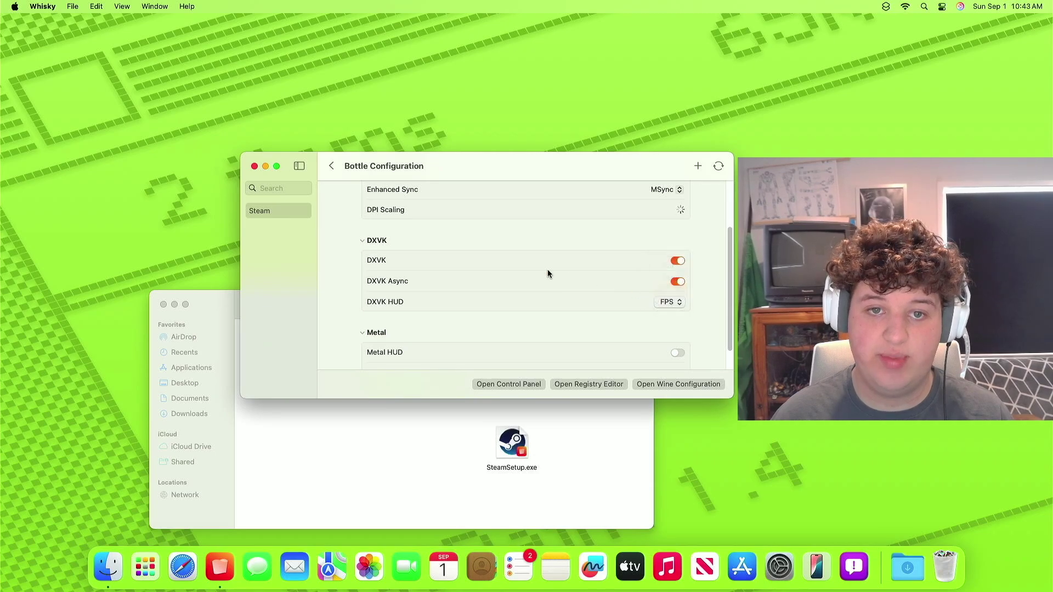
pyautogui.scroll(3, 528, 265)
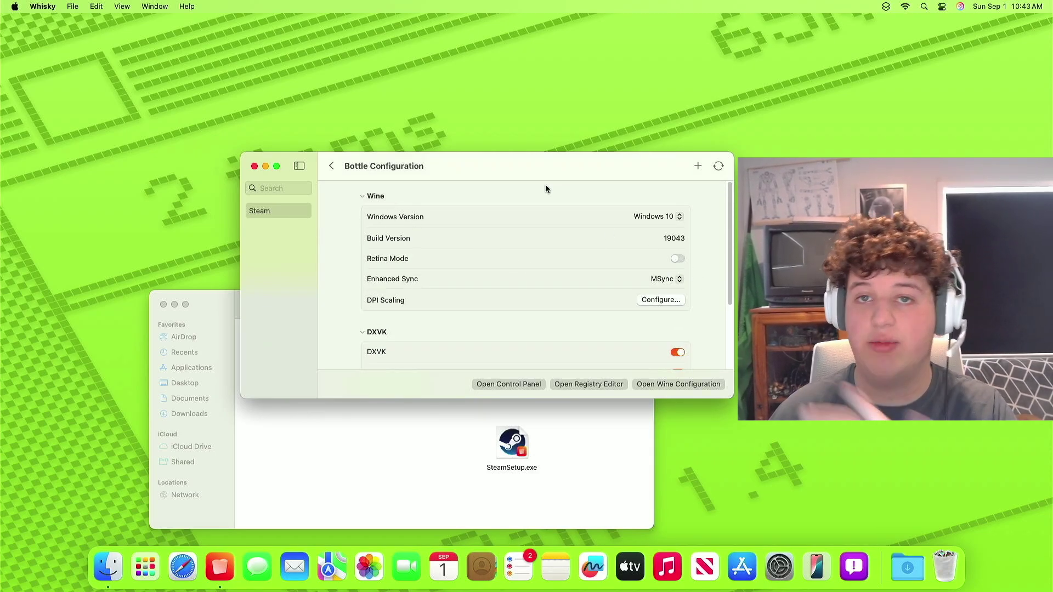
# Run SteamSetup.exe from drive_c in the Steam bottle
pyautogui.click(332, 167)
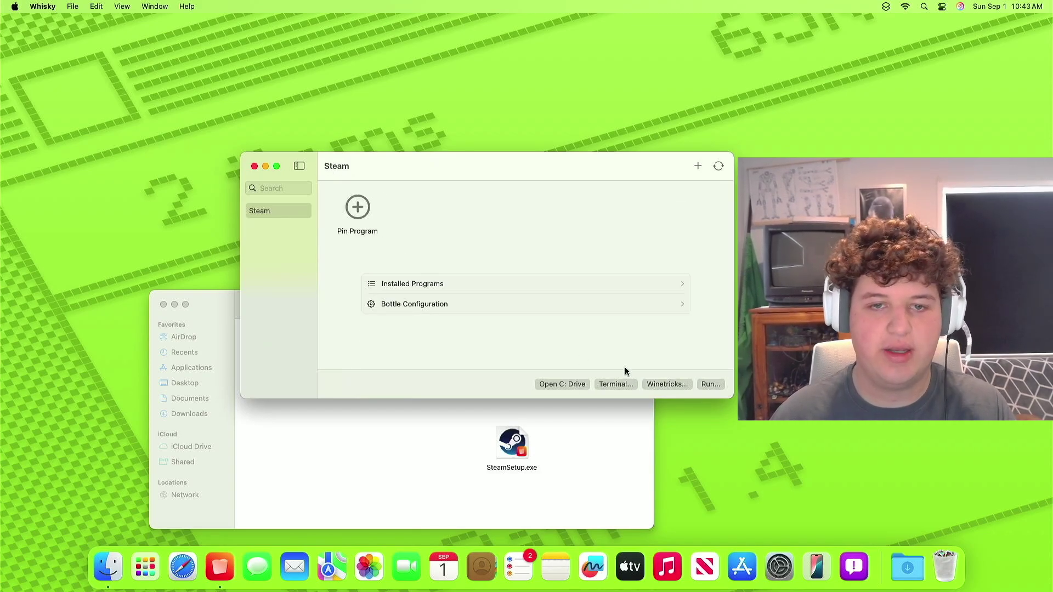
pyautogui.click(711, 385)
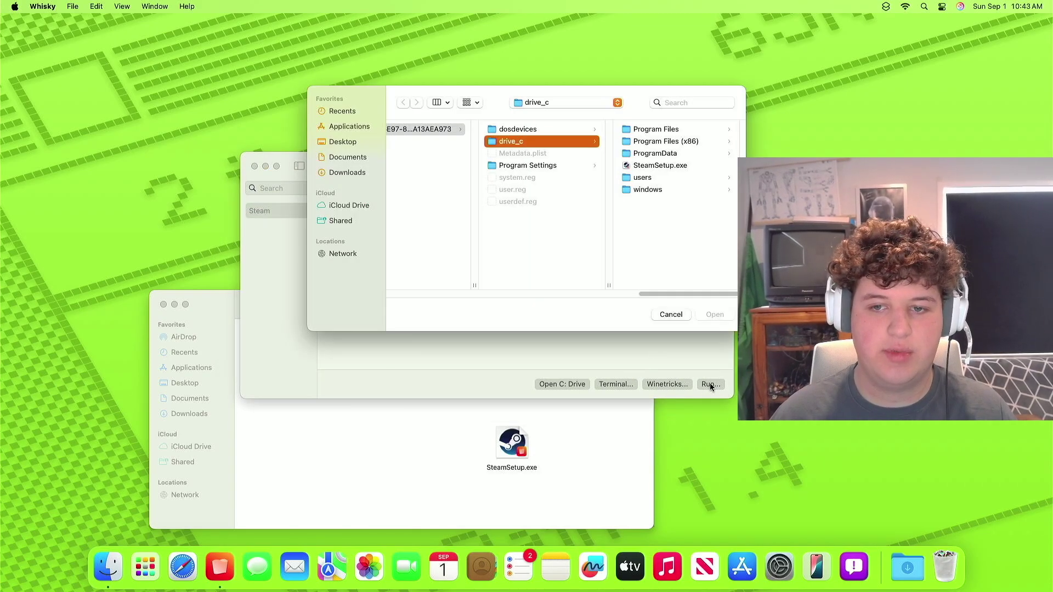
pyautogui.click(647, 166)
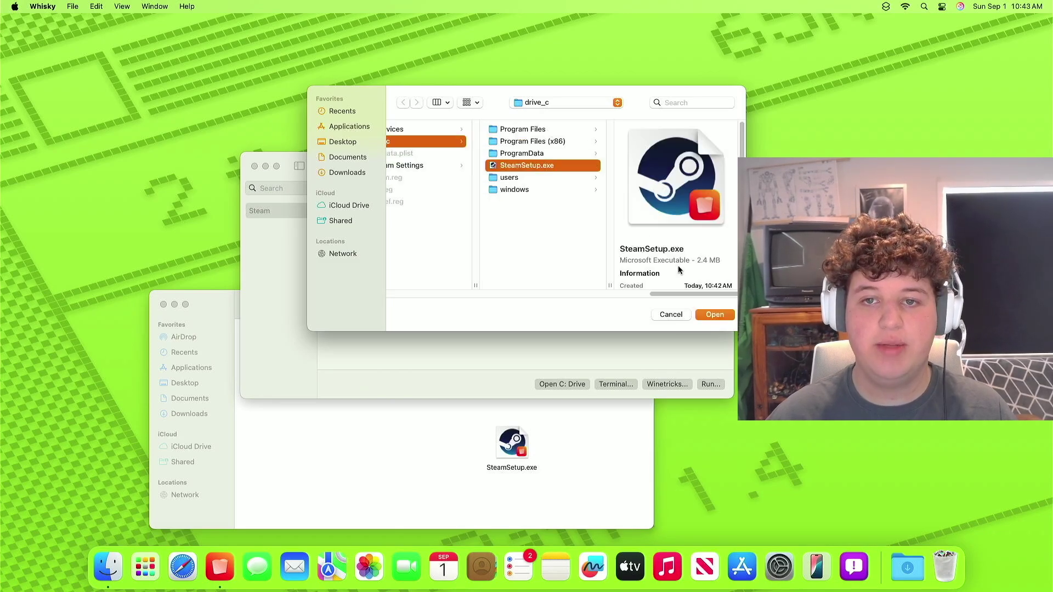
pyautogui.click(714, 315)
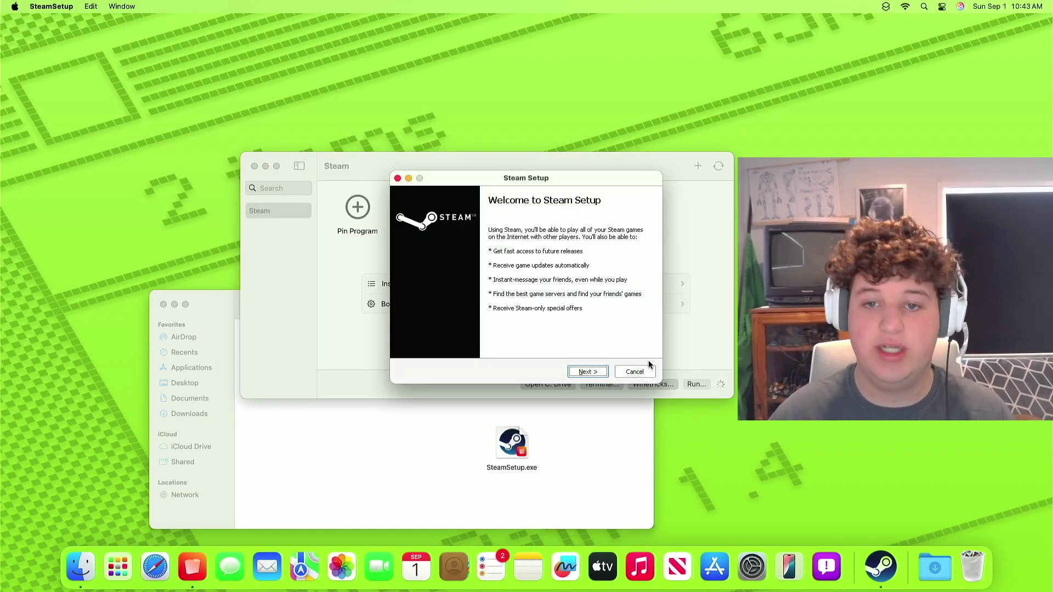
# Install Steam in English to the default location and finish the setup
pyautogui.click(604, 371)
pyautogui.click(601, 373)
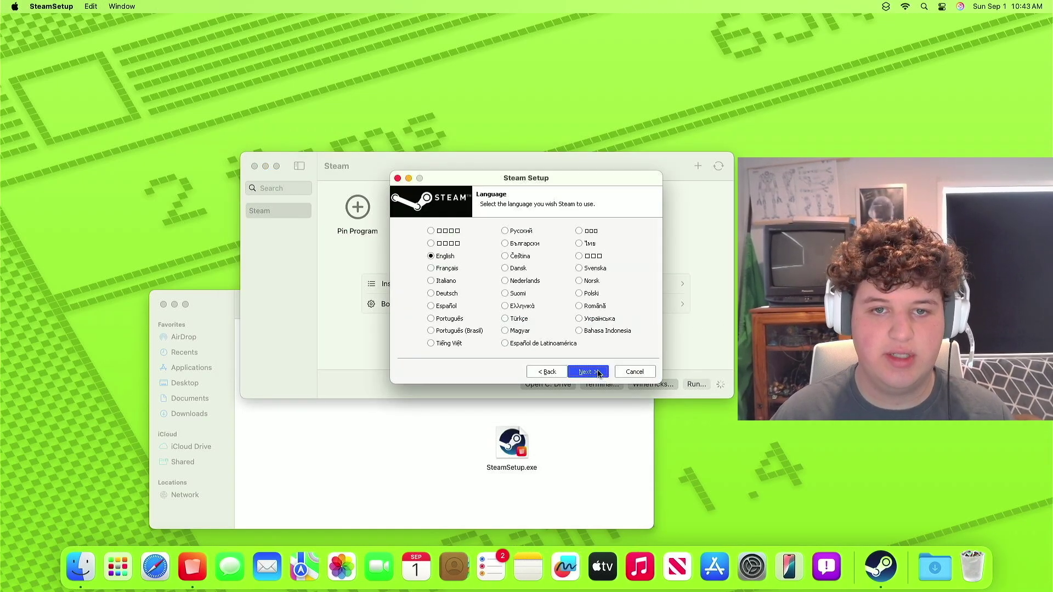
pyautogui.click(597, 373)
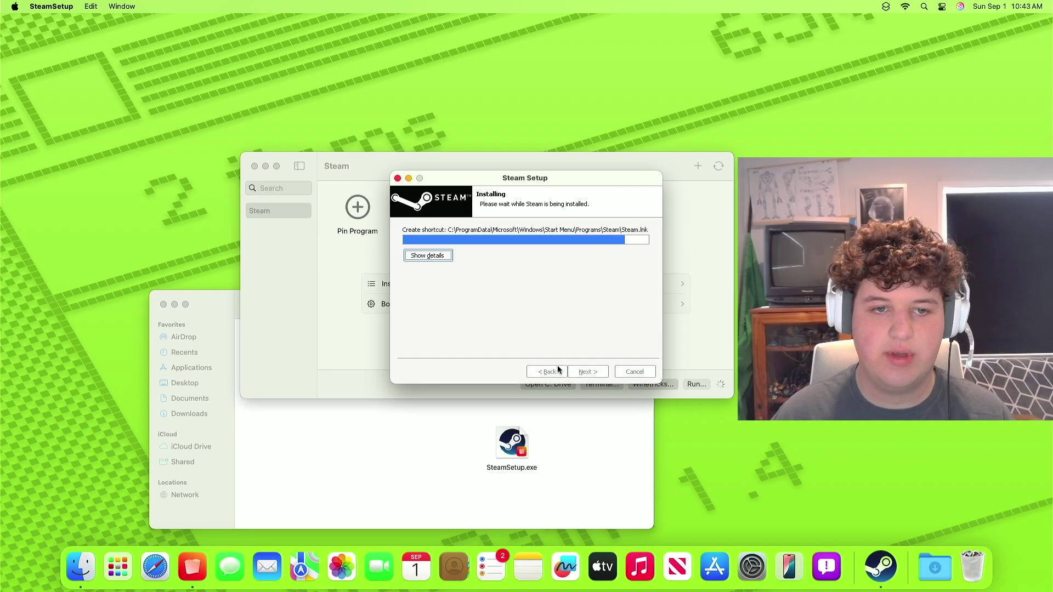
pyautogui.click(587, 373)
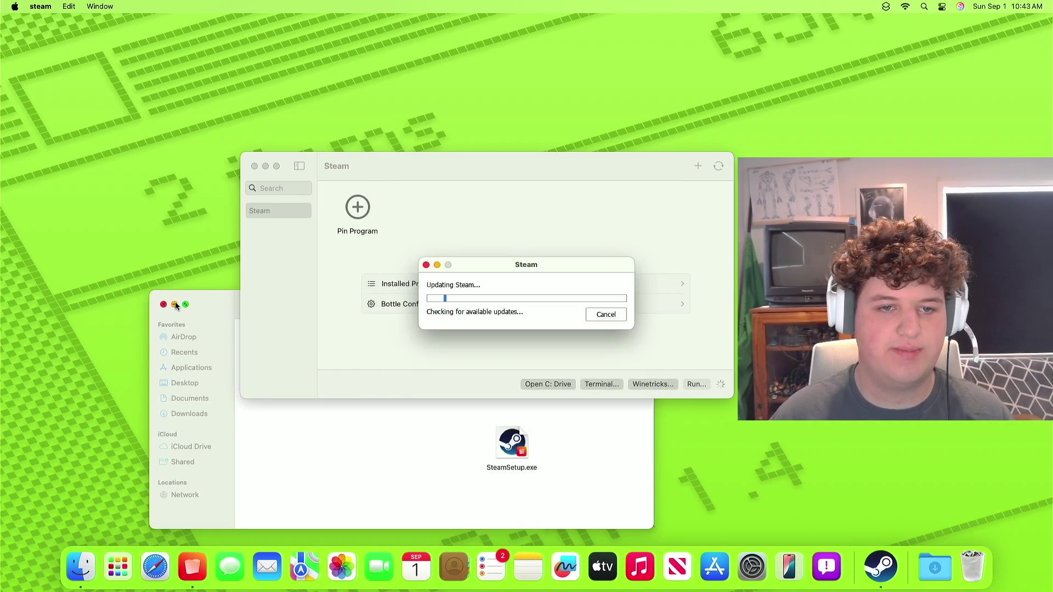
# Minimize the Finder window while Steam updates to its sign-in screen
pyautogui.click(175, 304)
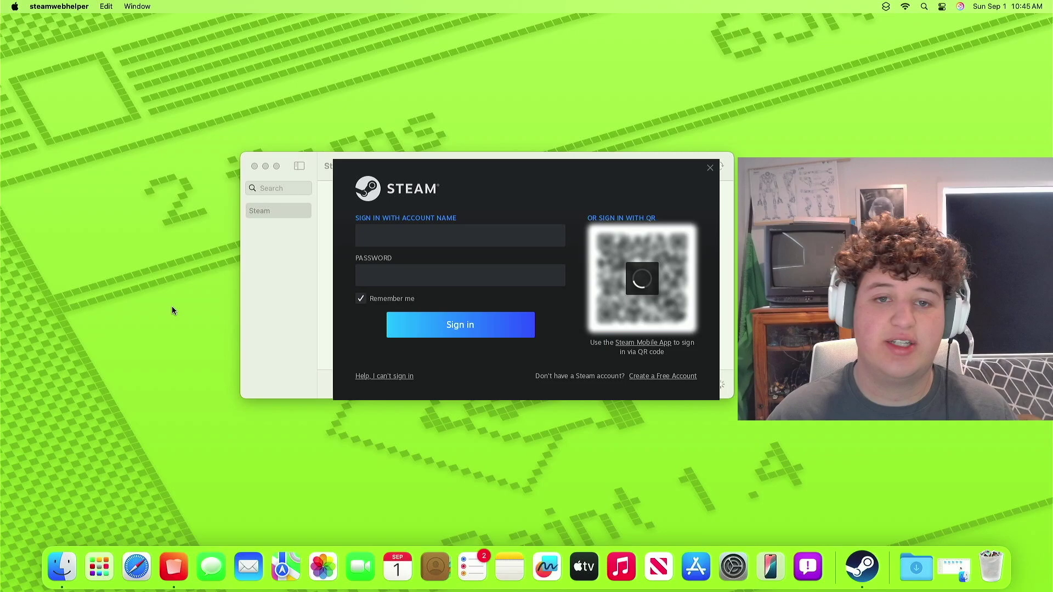
# Minimize the Steam helper window and reposition the sign-in dialog for logging in
pyautogui.click(266, 167)
pyautogui.moveTo(358, 164)
pyautogui.mouseDown()
pyautogui.moveTo(316, 113)
pyautogui.moveTo(357, 183)
pyautogui.moveTo(330, 158)
pyautogui.moveTo(343, 175)
pyautogui.mouseUp()
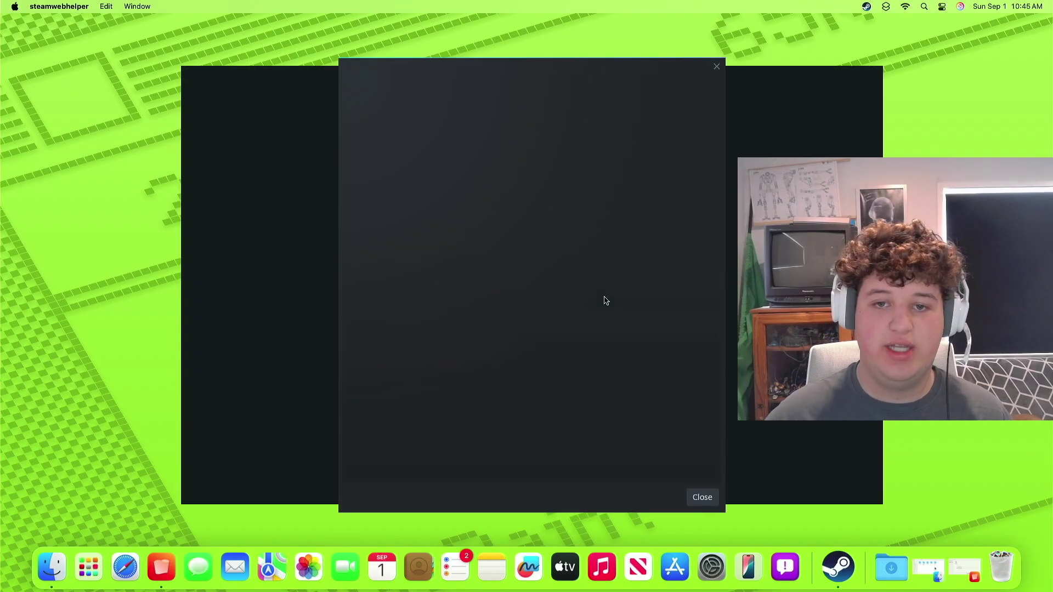
# Dismiss the empty popup, raise the Steam window and show the game library
pyautogui.click(718, 68)
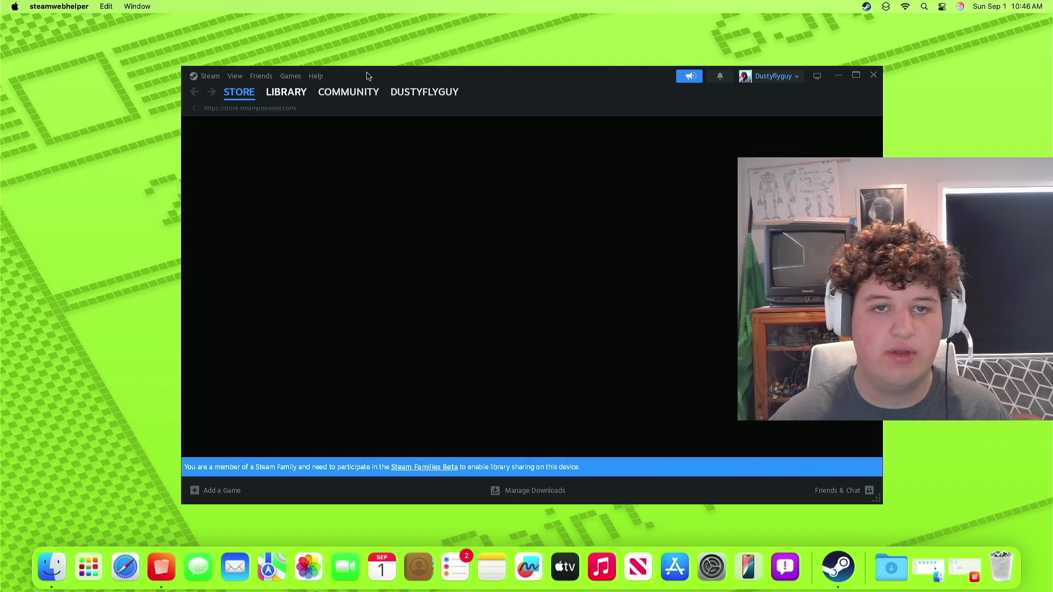
pyautogui.moveTo(367, 76); pyautogui.dragTo(366, 39)
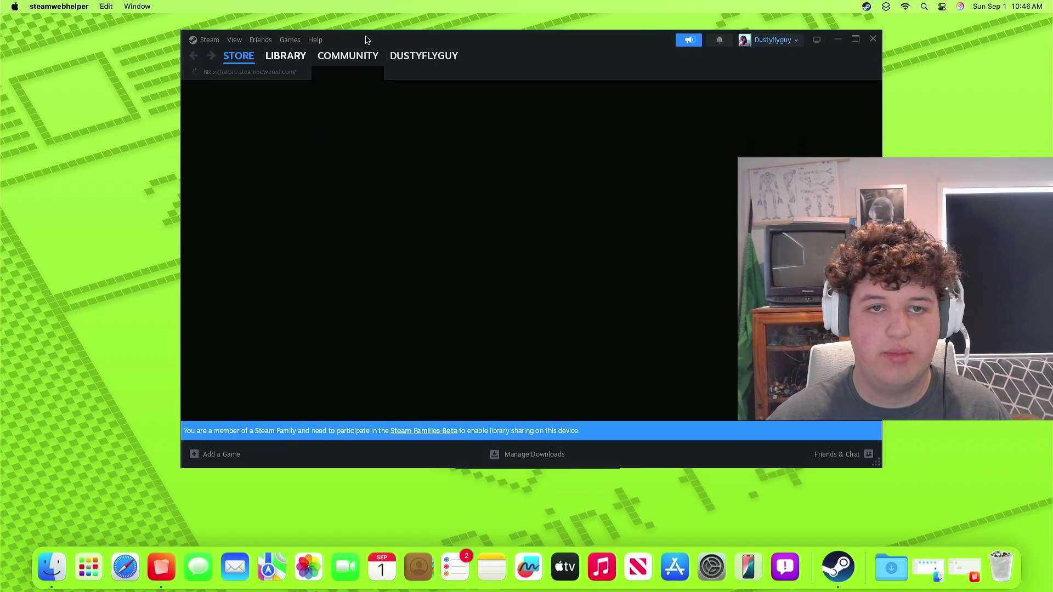
pyautogui.click(285, 56)
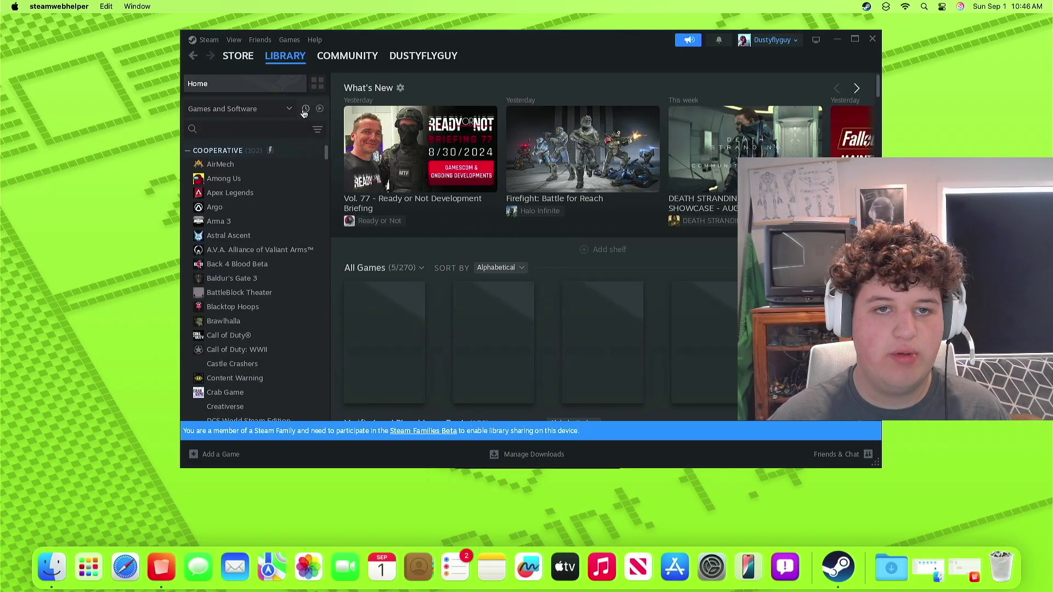
# Search the library for 'outer' and confirm installing Outer Wilds
pyautogui.click(289, 127)
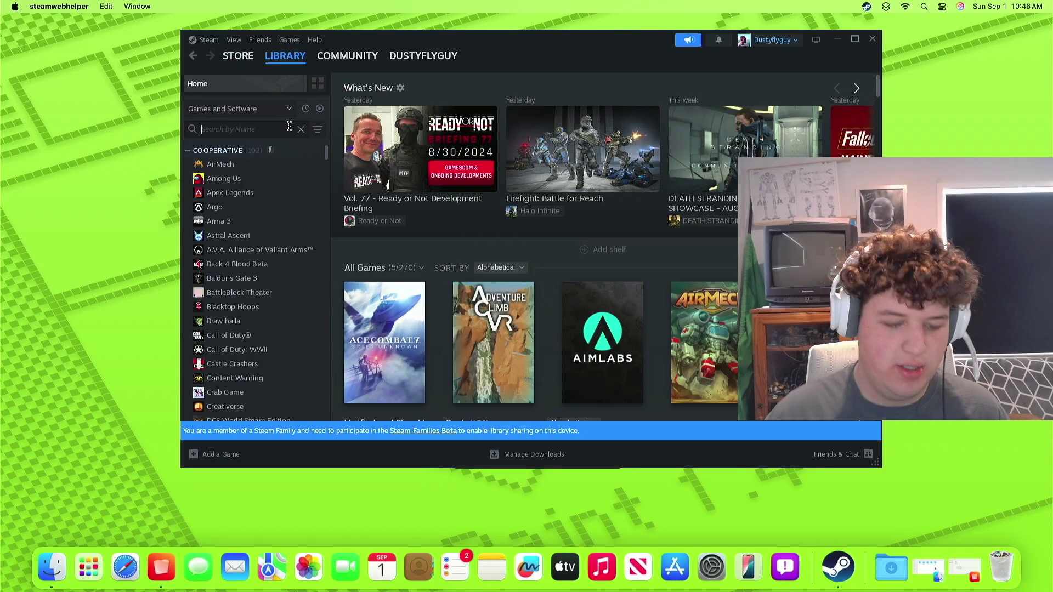
pyautogui.write('outer')
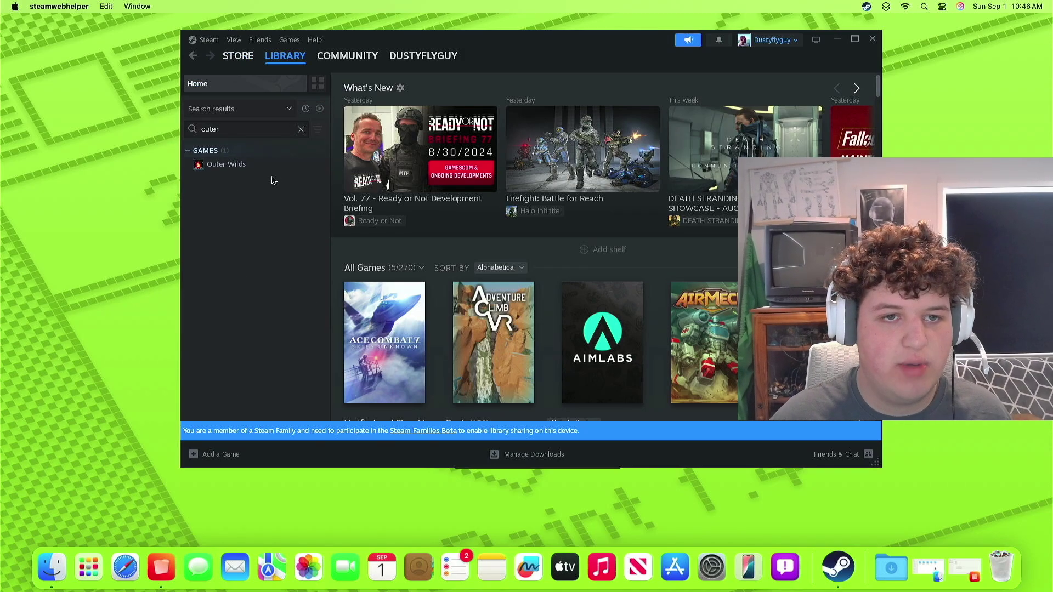
pyautogui.click(275, 166)
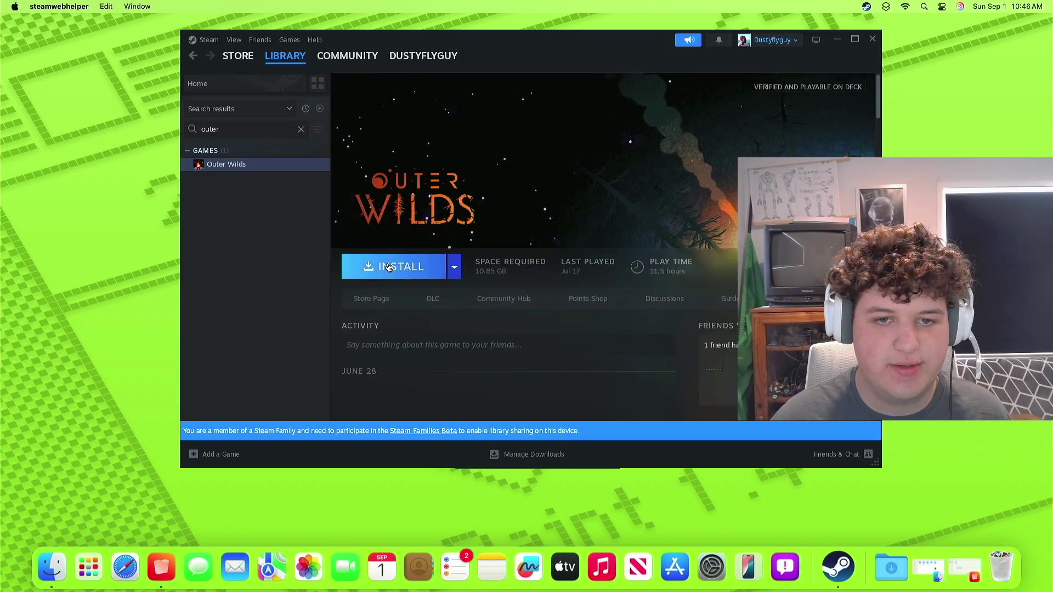
pyautogui.click(385, 266)
pyautogui.click(515, 356)
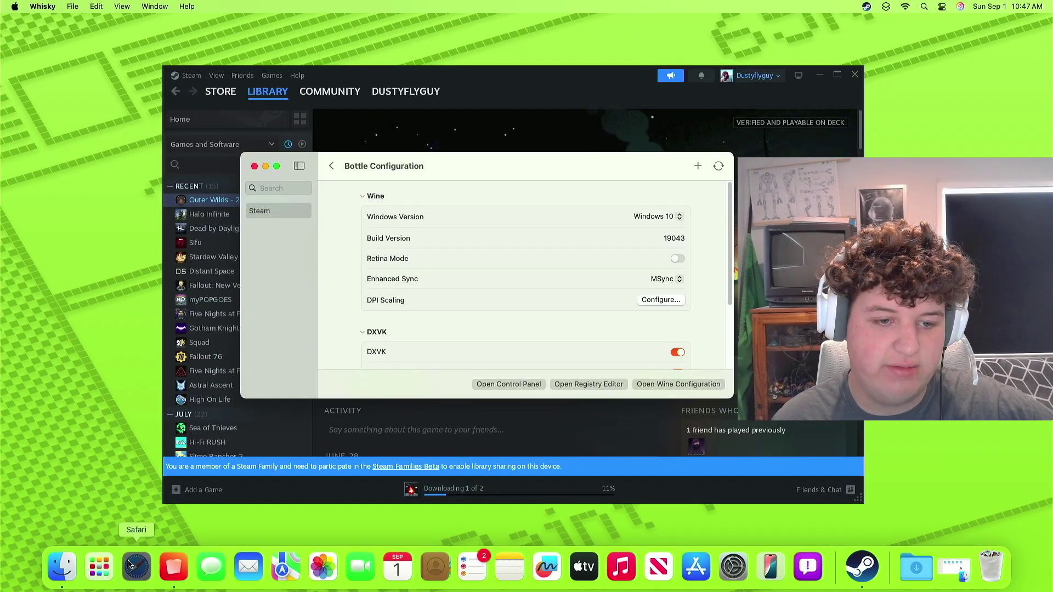
# Open the AppleGamingWiki home page in Safari by searching 'apple gaming wiki'
pyautogui.click(130, 565)
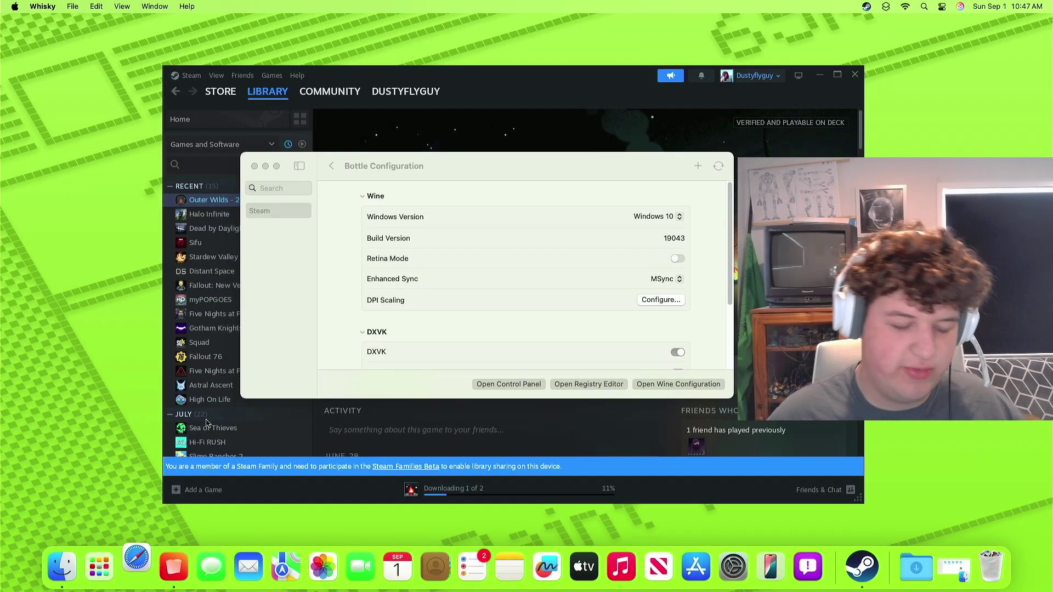
pyautogui.write('apple gaming wikio')
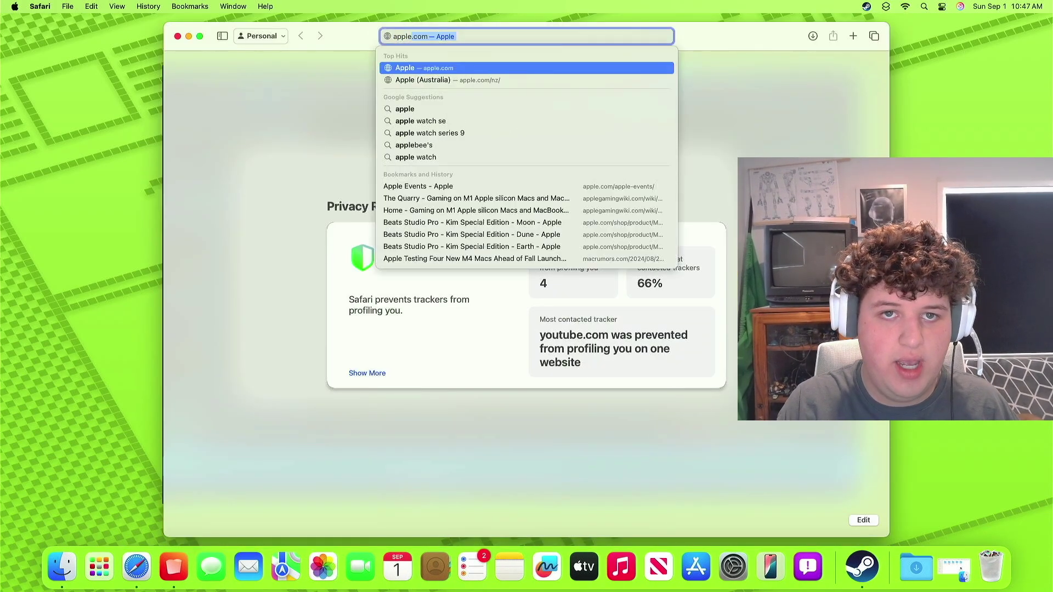
pyautogui.press('BackSpace')
pyautogui.press('BackSpace')
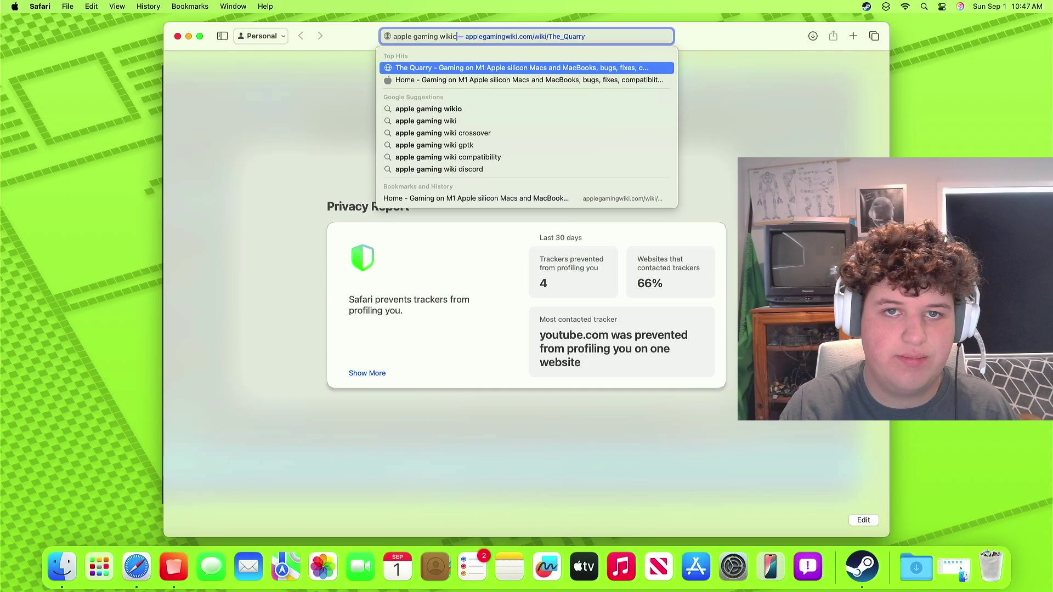
pyautogui.press('Down')
pyautogui.press('Down')
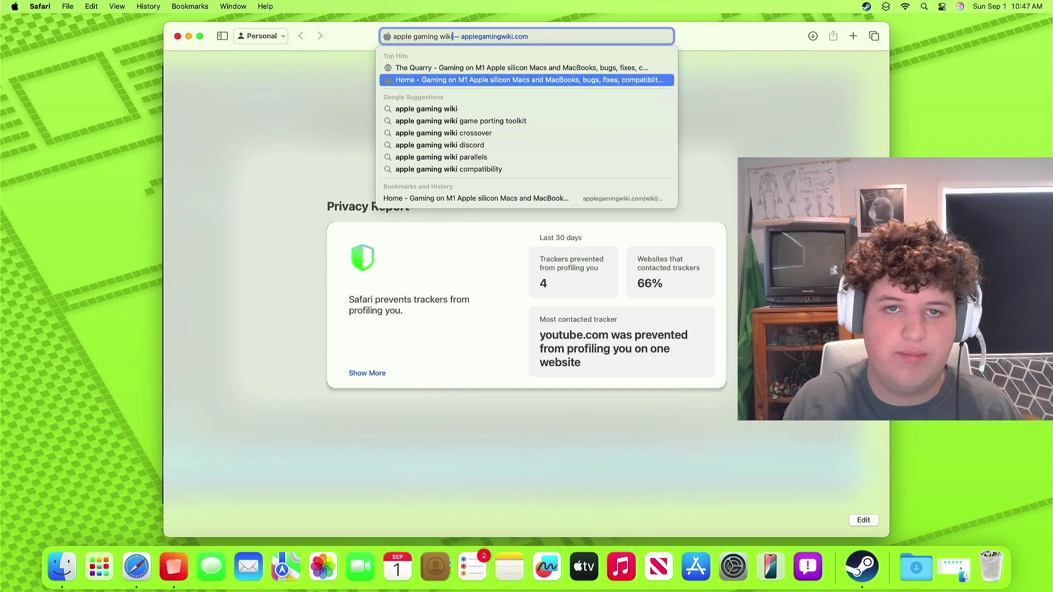
pyautogui.press('Return')
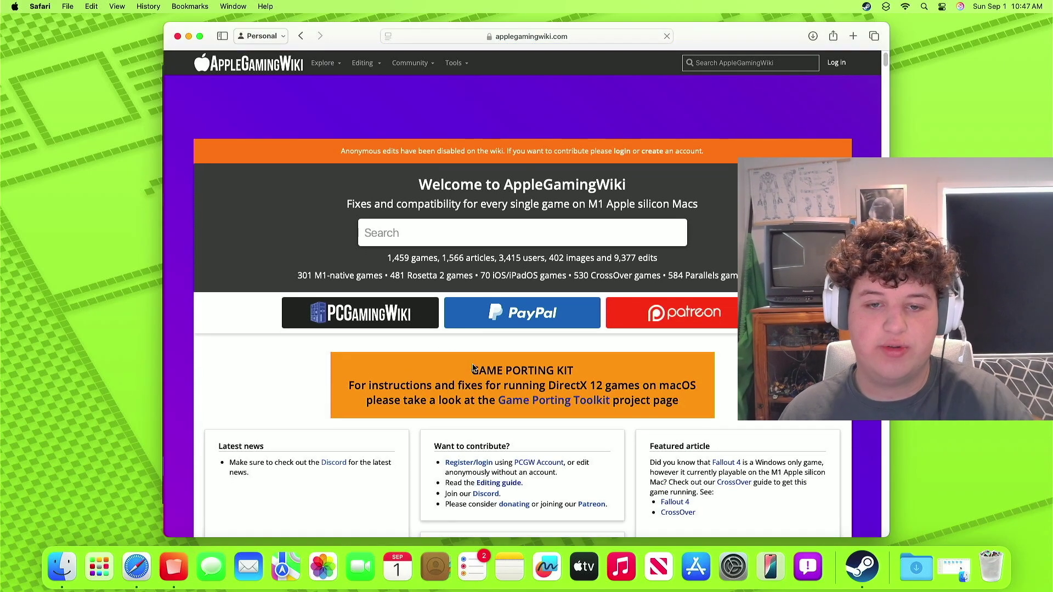
pyautogui.scroll(-15, 472, 366)
pyautogui.scroll(1, 472, 362)
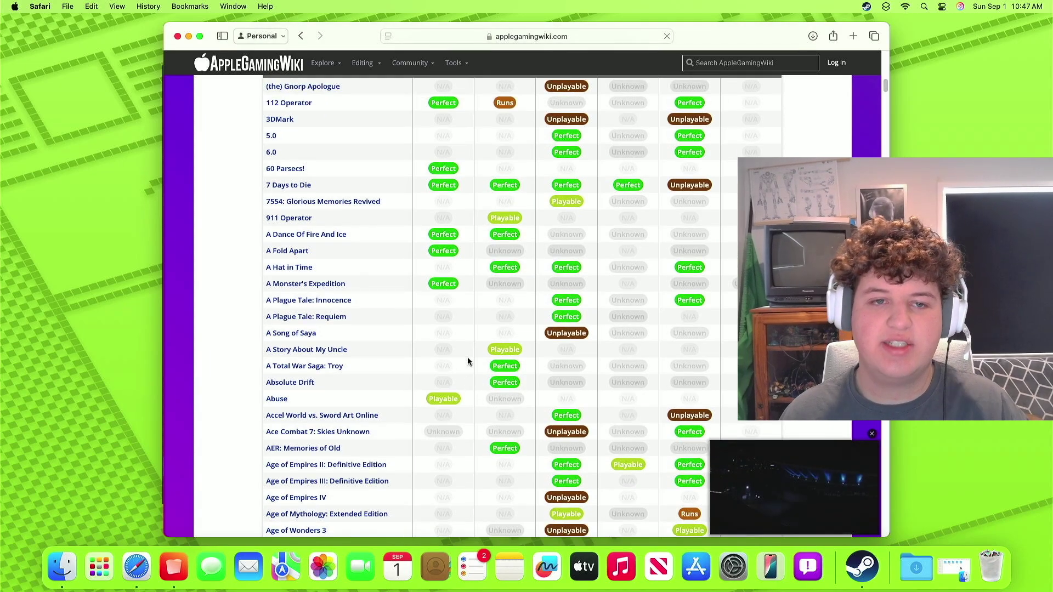
pyautogui.scroll(8, 477, 340)
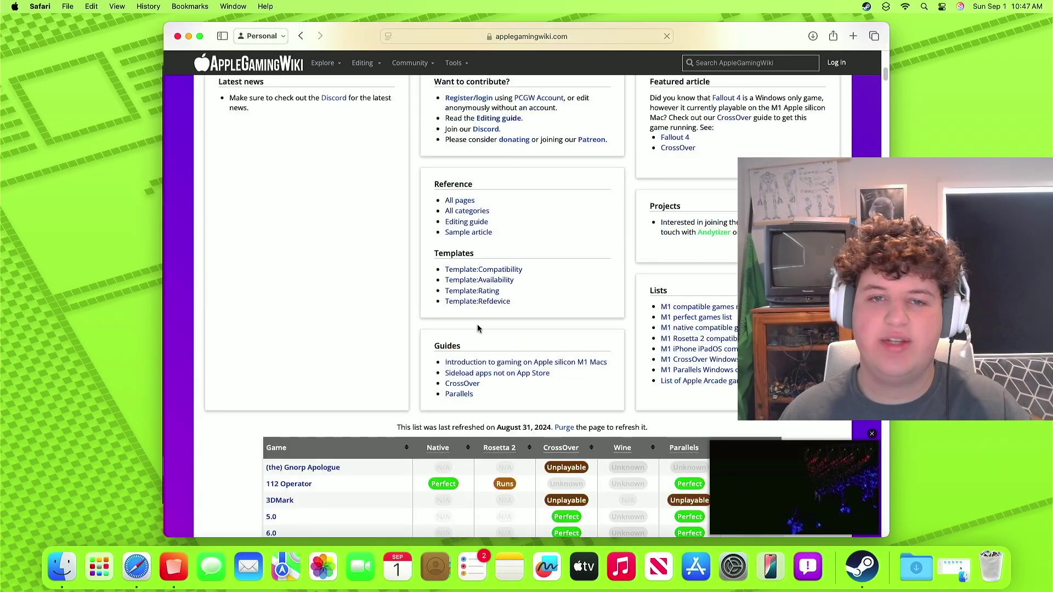
# Search the wiki for 'the quarry', read its CrossOver Perfect report, then return home
pyautogui.click(748, 62)
pyautogui.write('the quarry')
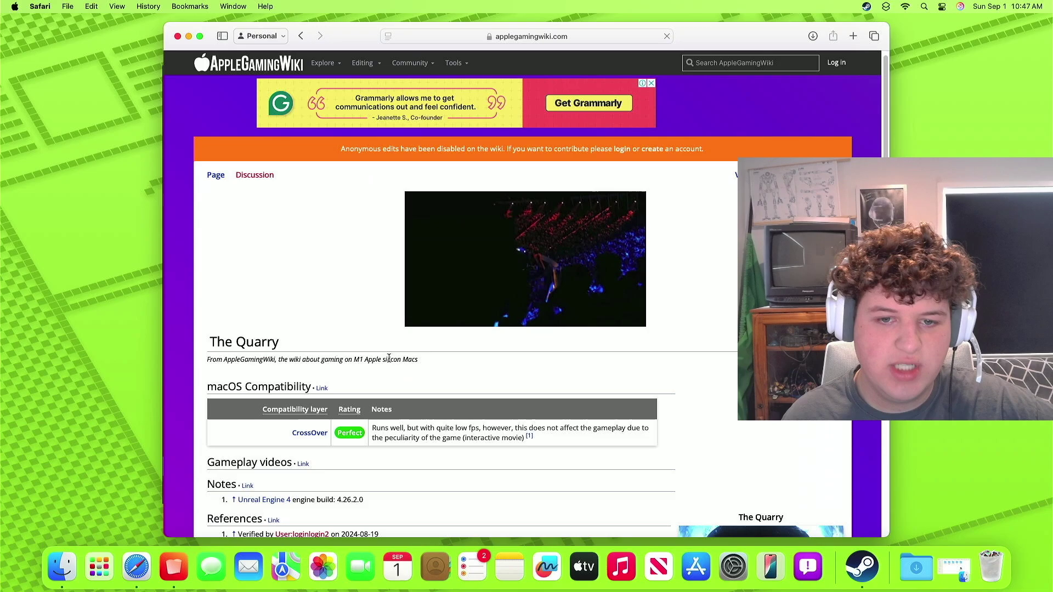
pyautogui.scroll(-5, 389, 358)
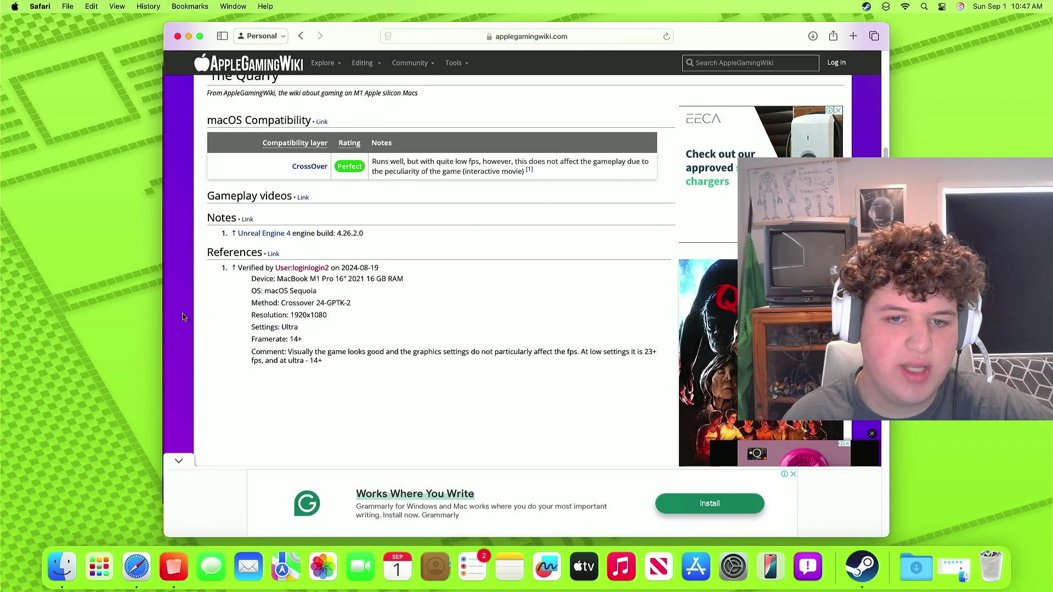
pyautogui.moveTo(275, 340); pyautogui.dragTo(323, 362)
pyautogui.click(334, 348)
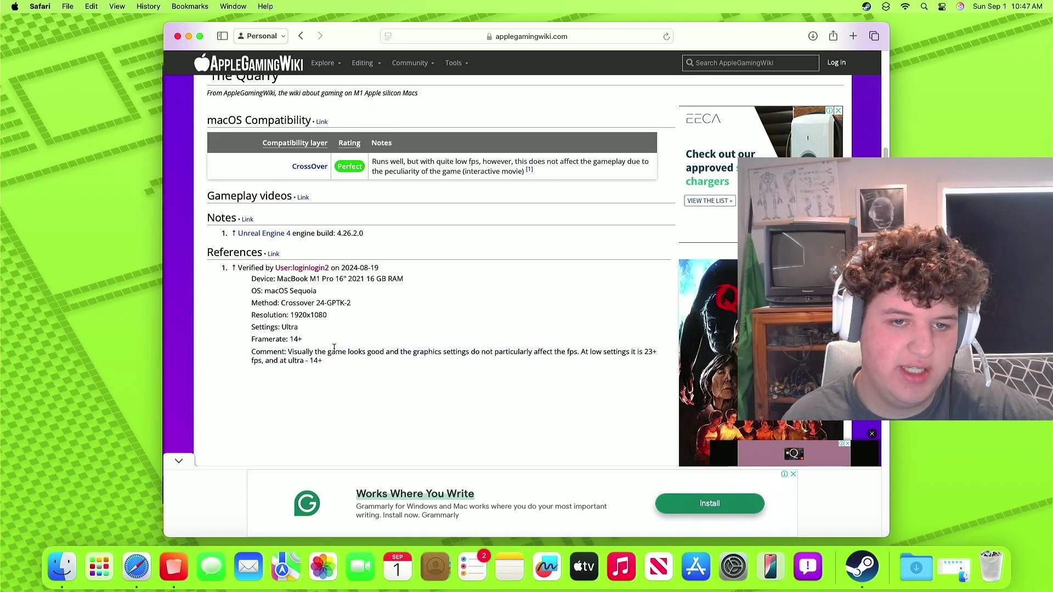
pyautogui.click(289, 63)
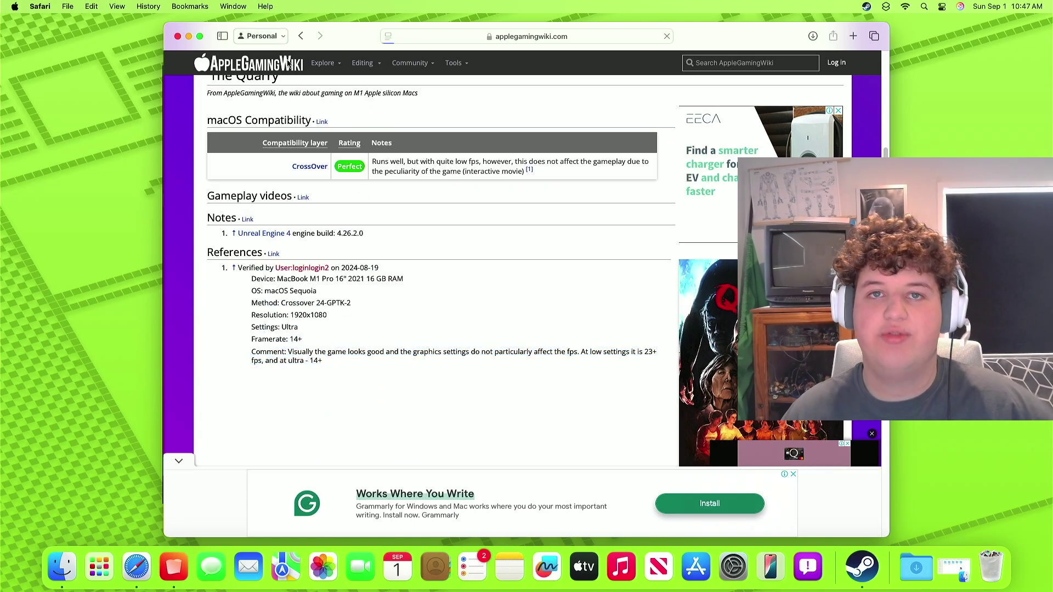
pyautogui.scroll(-5, 362, 230)
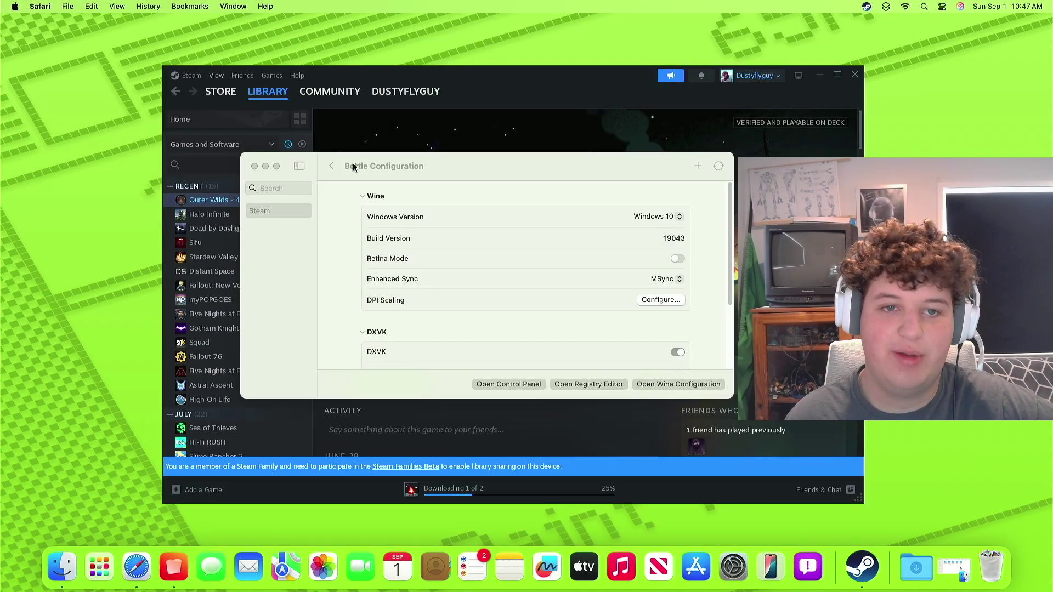
# Bring Steam forward and launch Outer Wilds from the Completed downloads list
pyautogui.click(386, 136)
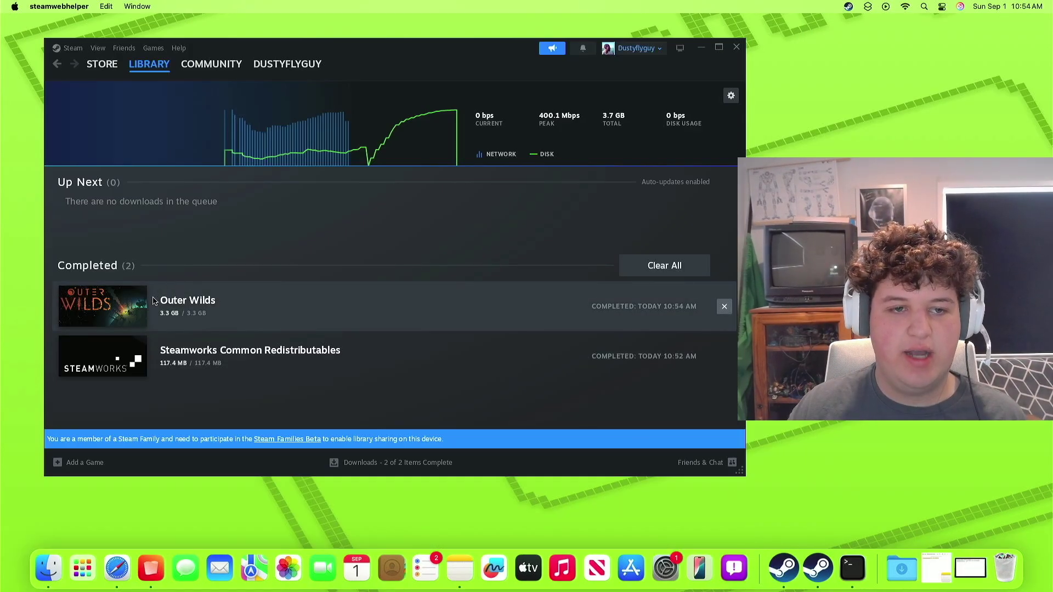
pyautogui.click(124, 307)
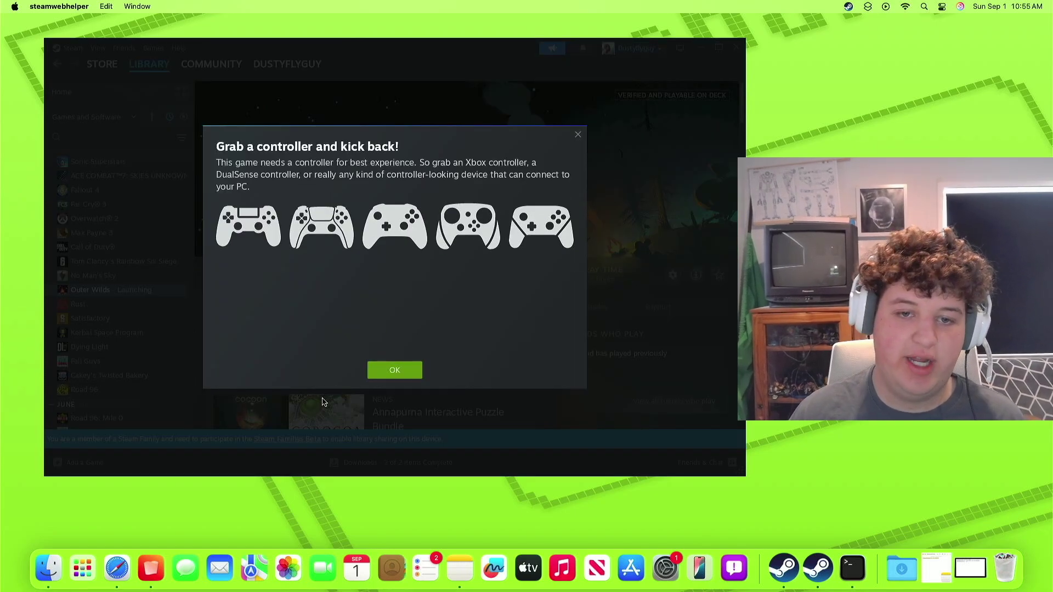
# Dismiss Steam's controller recommendation notice so Outer Wilds loads
pyautogui.click(391, 370)
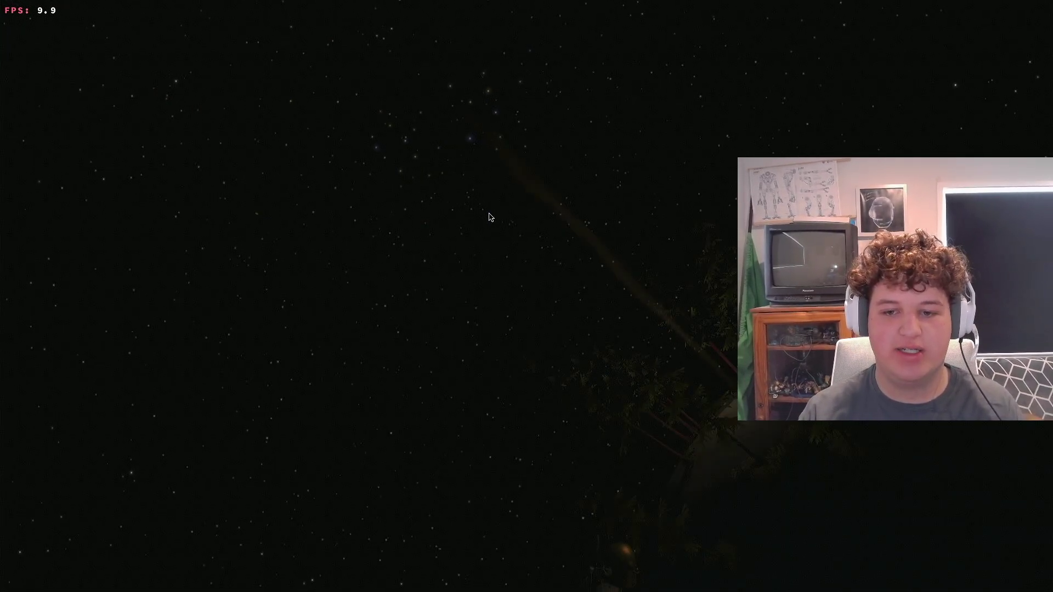
# Wake up, ride the elevator, walk to the ship and buckle into the pilot seat
pyautogui.press('e')
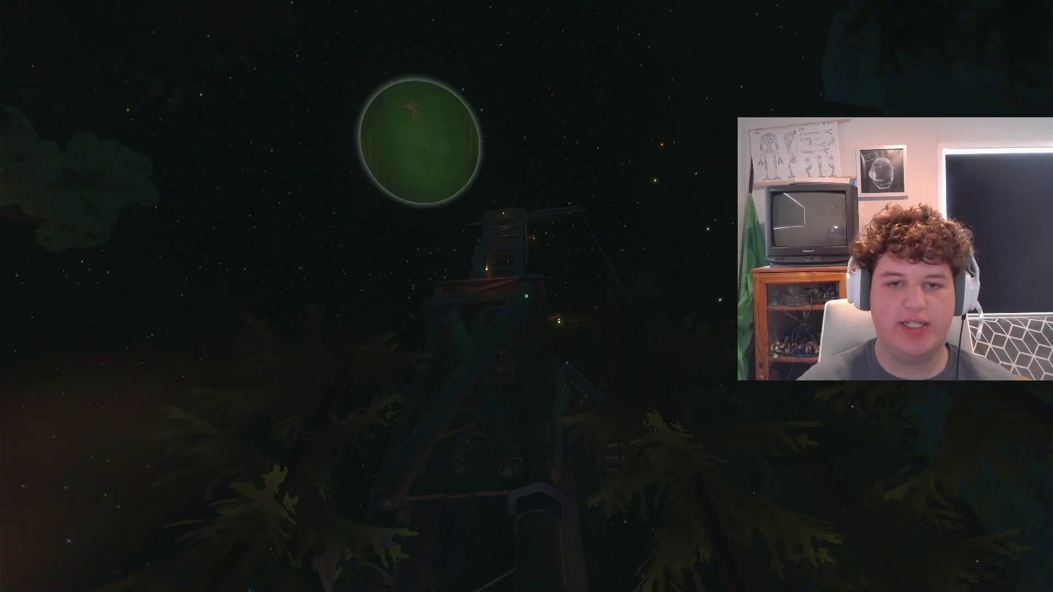
pyautogui.press('w')
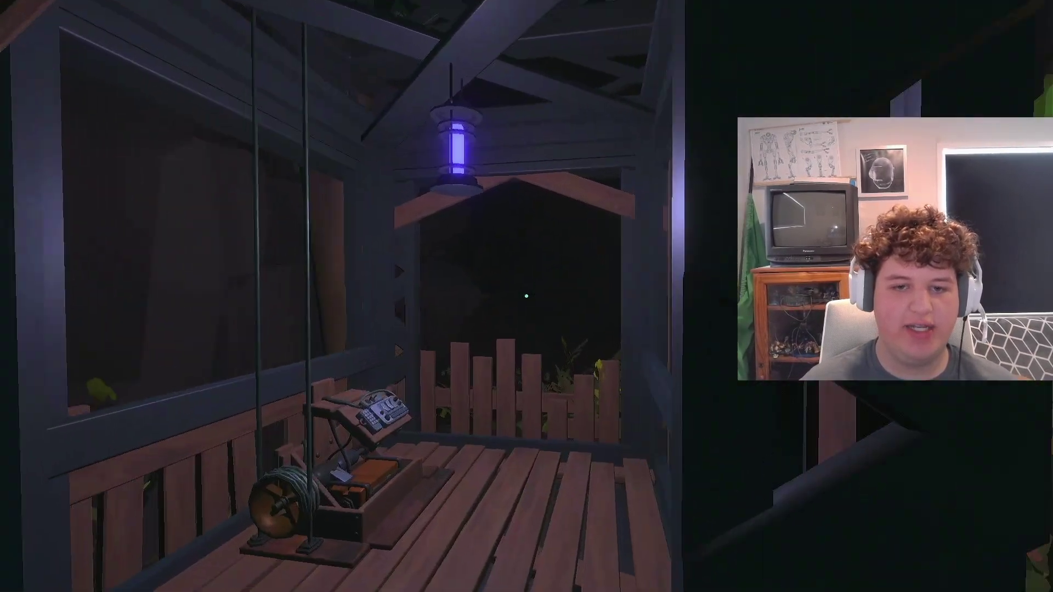
pyautogui.press('e')
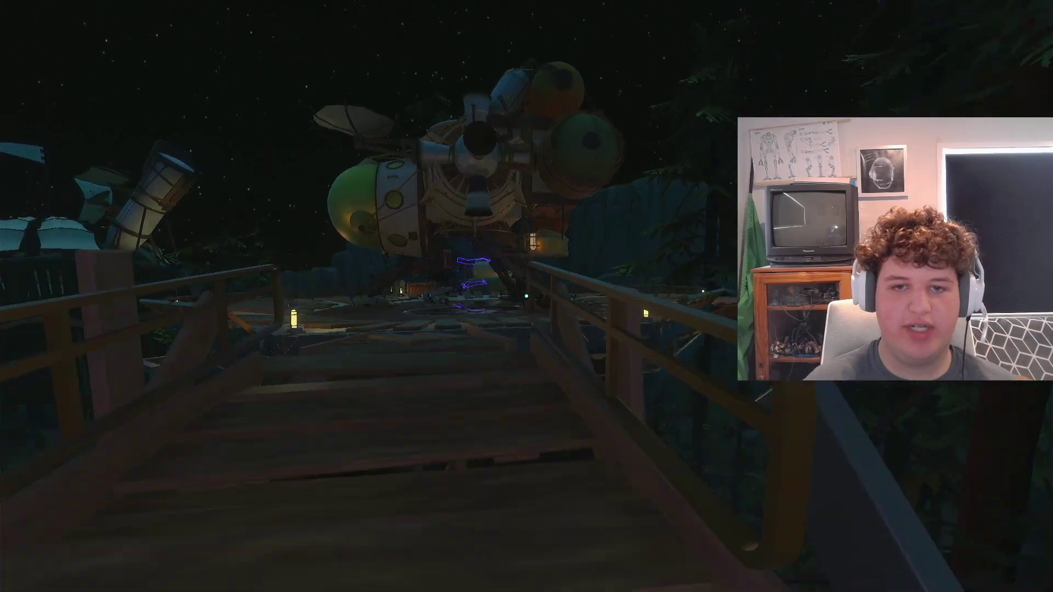
pyautogui.press('w')
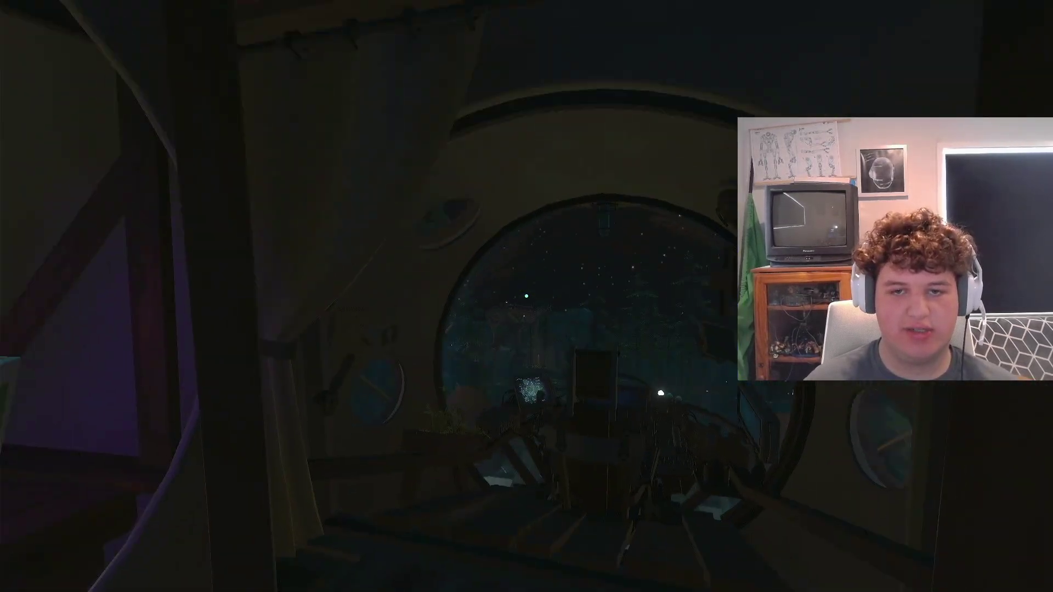
pyautogui.press('w')
pyautogui.press('e')
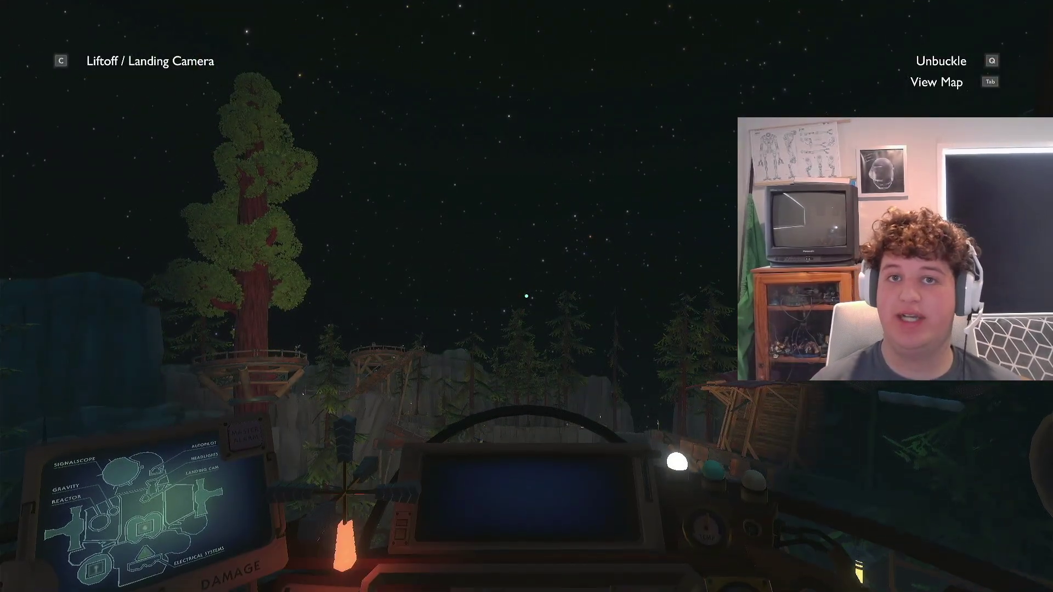
# Lift off, lock onto the Sun, then pause and quit the game
pyautogui.press('space')
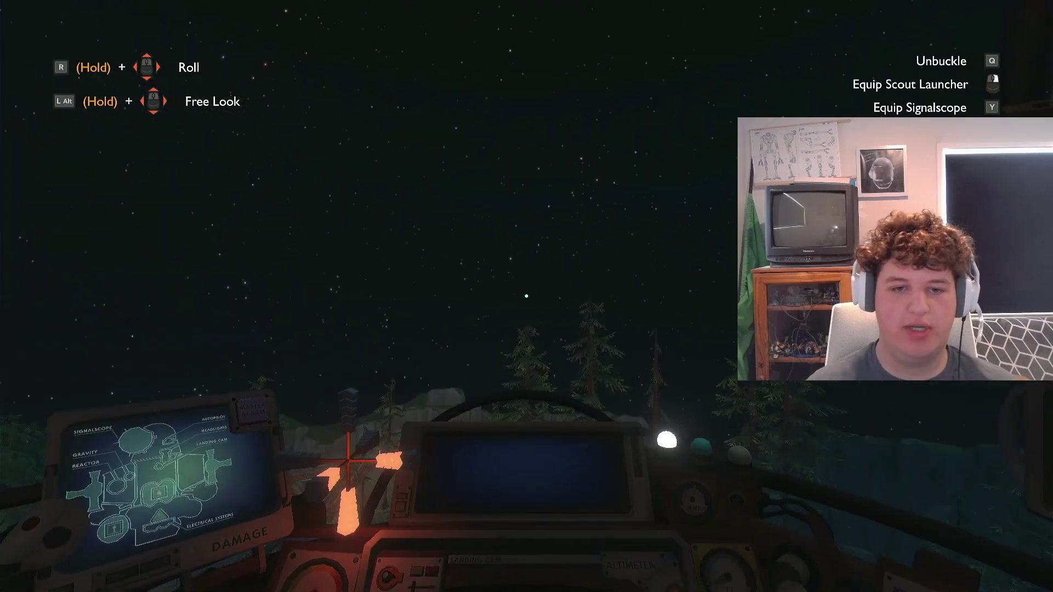
pyautogui.press('space')
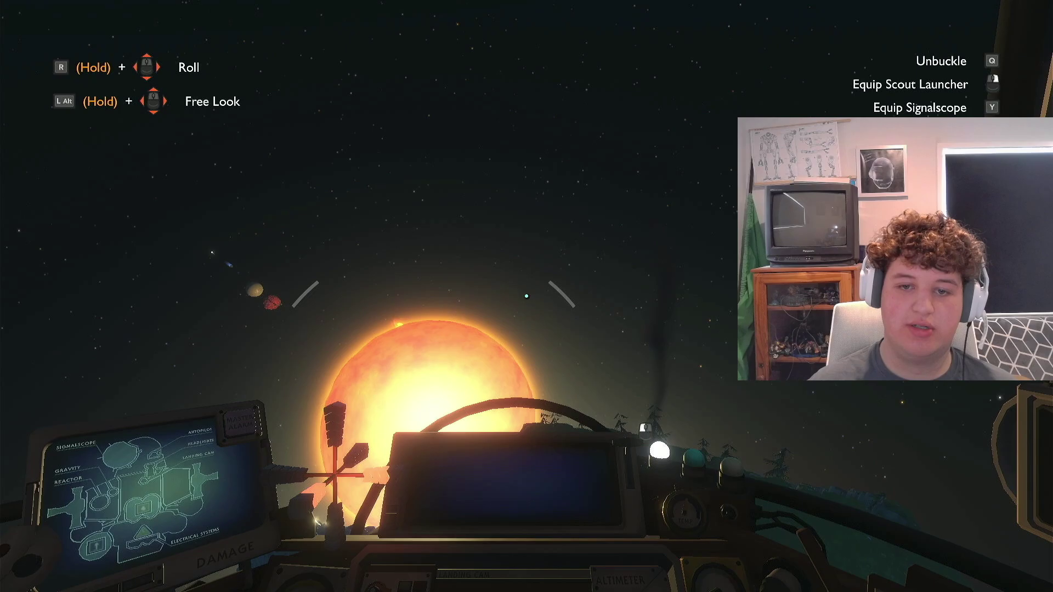
pyautogui.middleClick(526, 296)
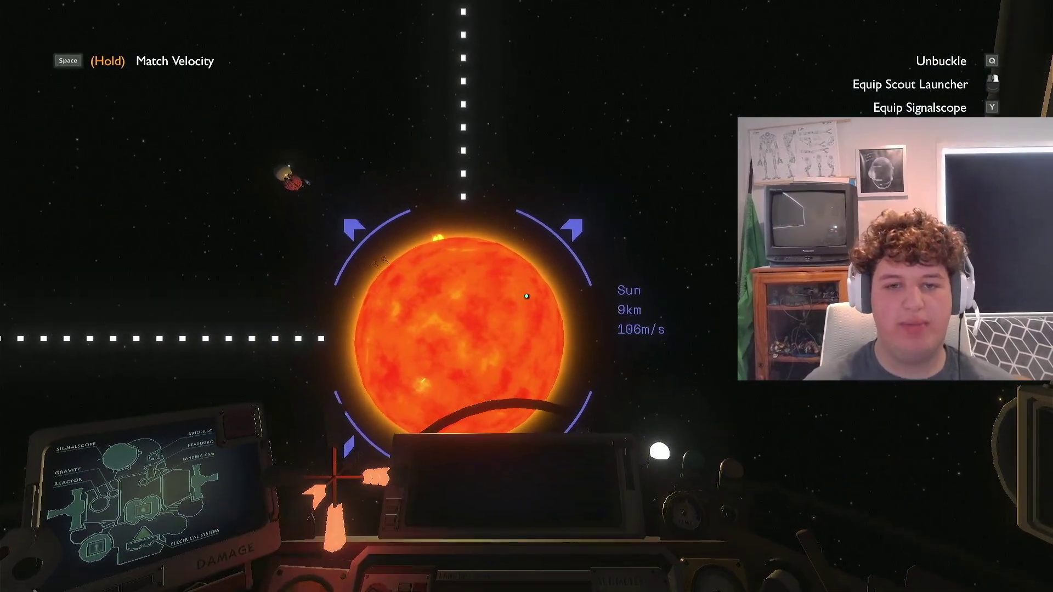
pyautogui.press('Escape')
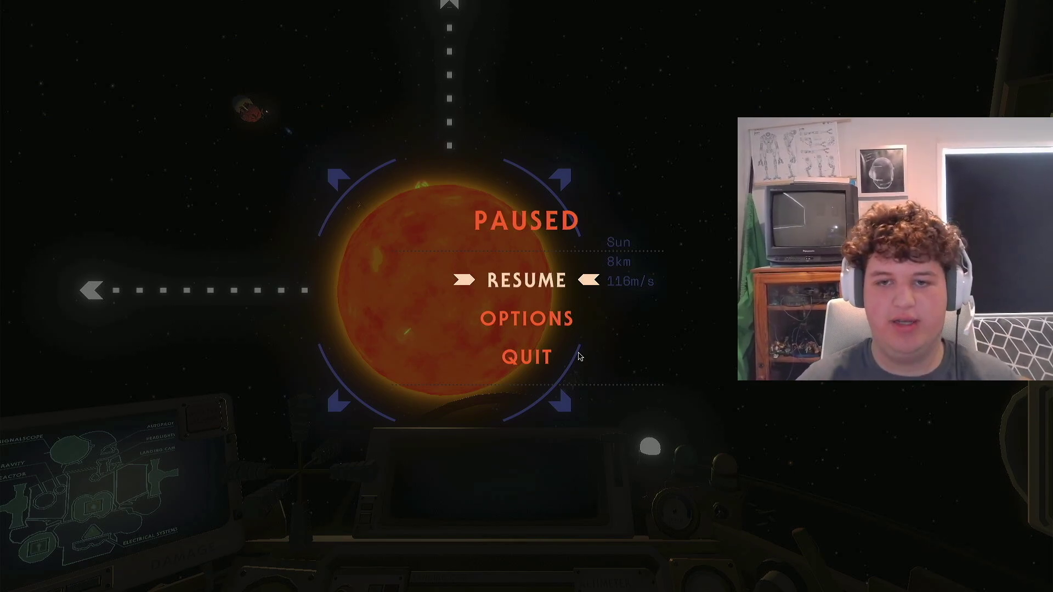
pyautogui.press('Down')
pyautogui.press('Down')
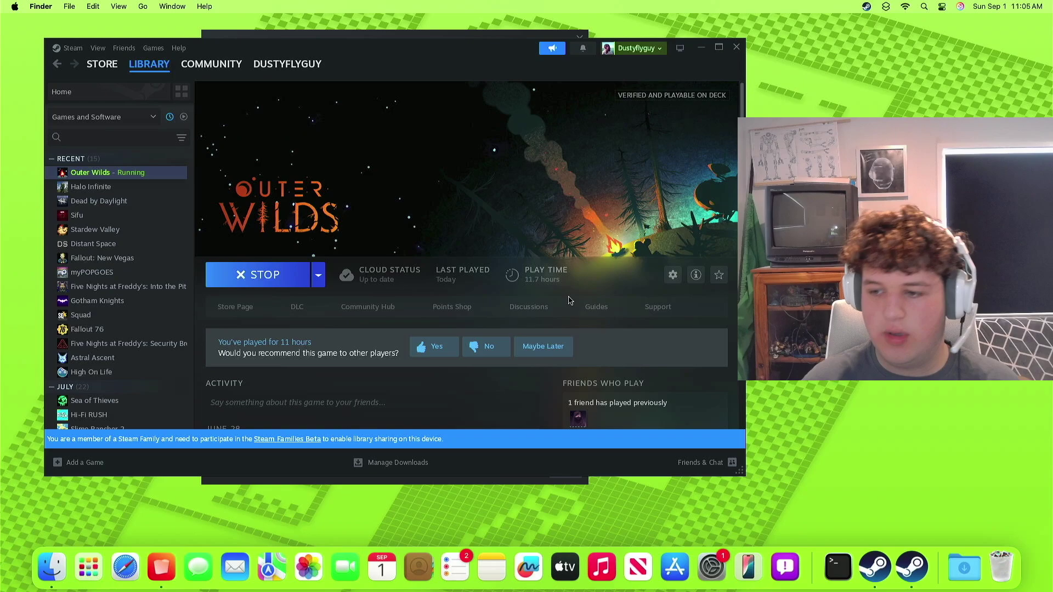
# Open the Steam bottle's Bottle Configuration in Whisky and turn DXVK on
pyautogui.click(161, 570)
pyautogui.click(407, 310)
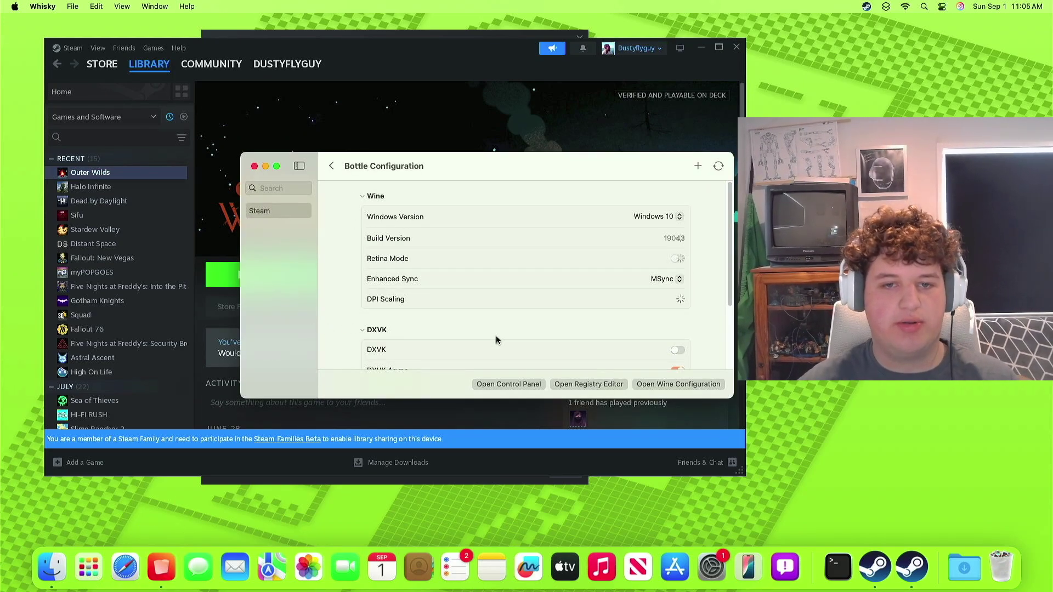
pyautogui.scroll(-2, 672, 350)
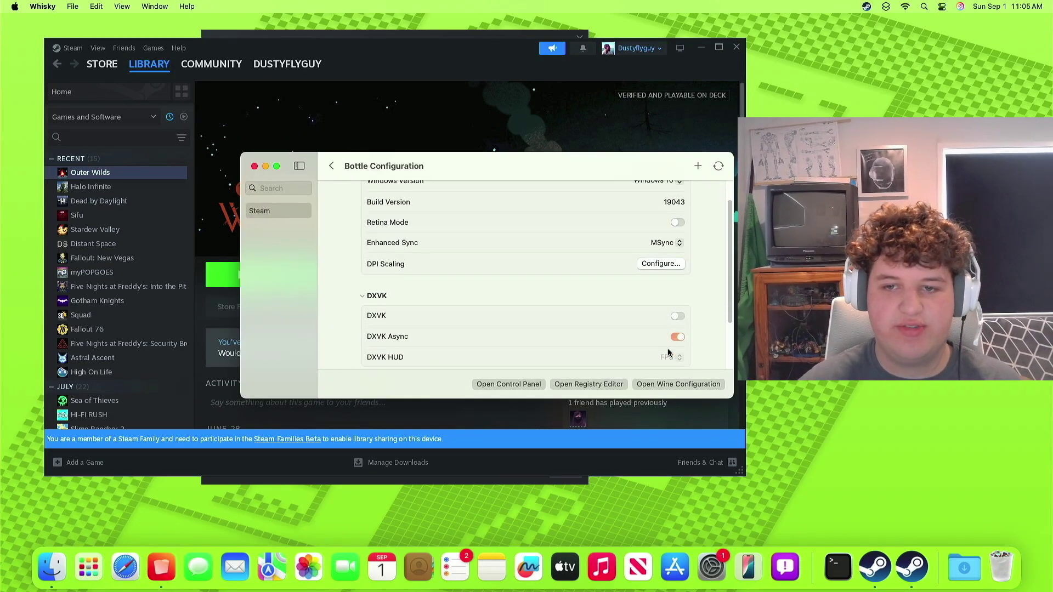
pyautogui.click(682, 319)
pyautogui.scroll(-3, 679, 321)
pyautogui.scroll(4, 679, 325)
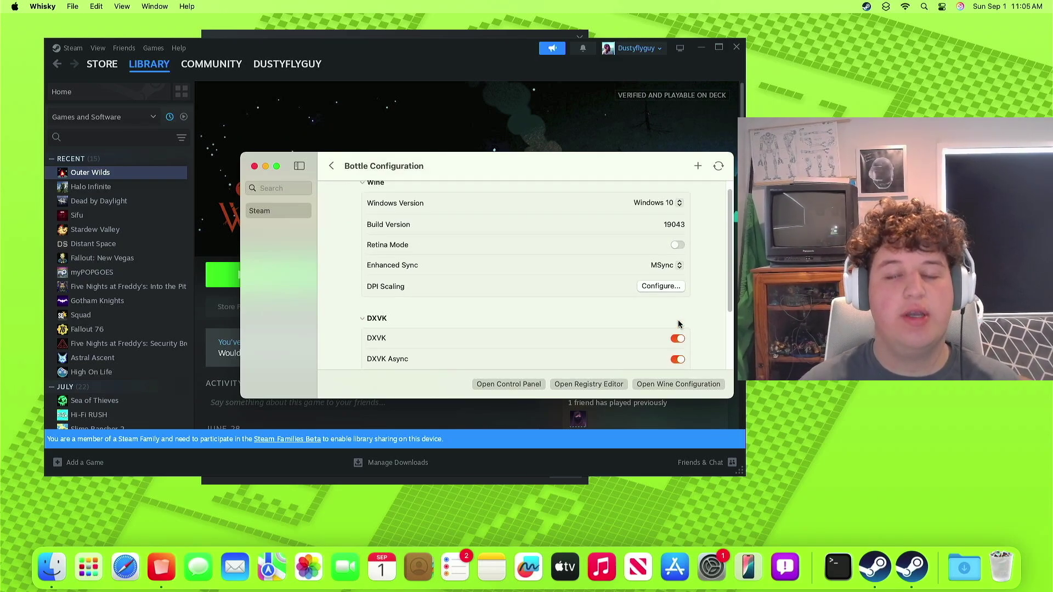
pyautogui.scroll(-6, 679, 324)
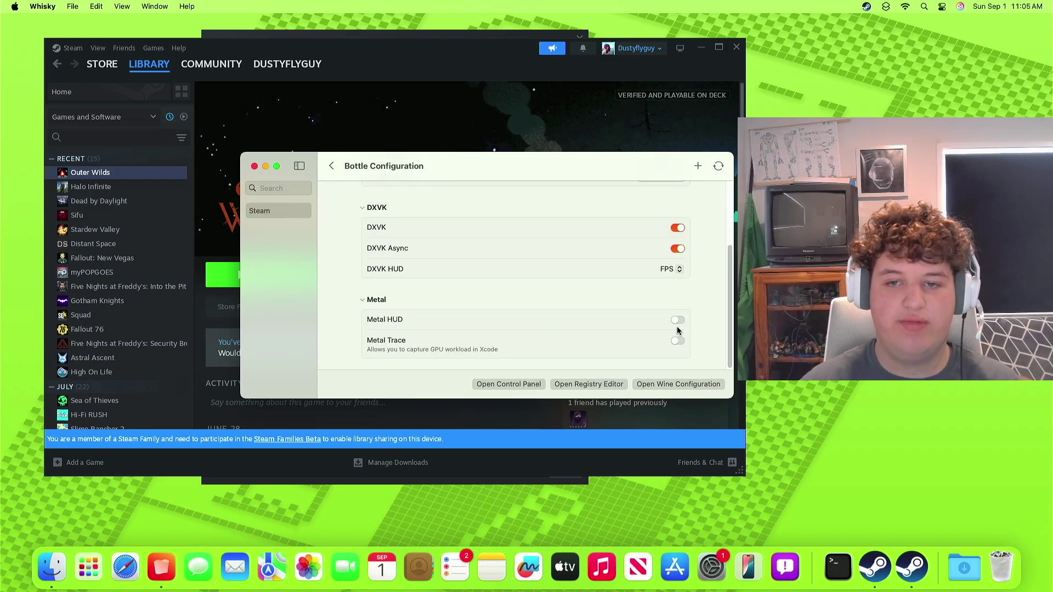